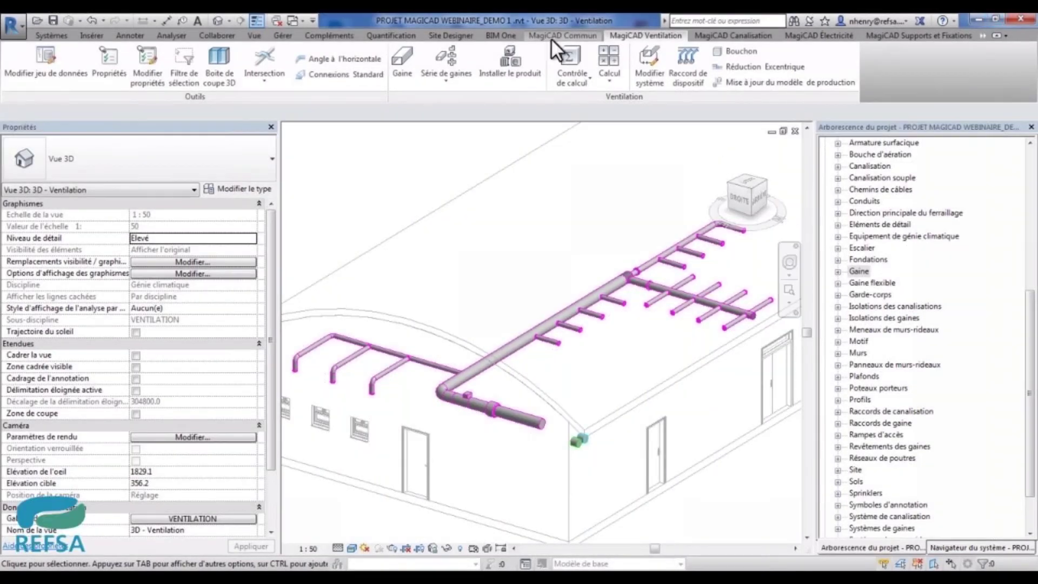
Step: Review the calculation standards in the MagiCAD project settings, including the sanitary water flow standard, and close the settings
left_click(551, 36)
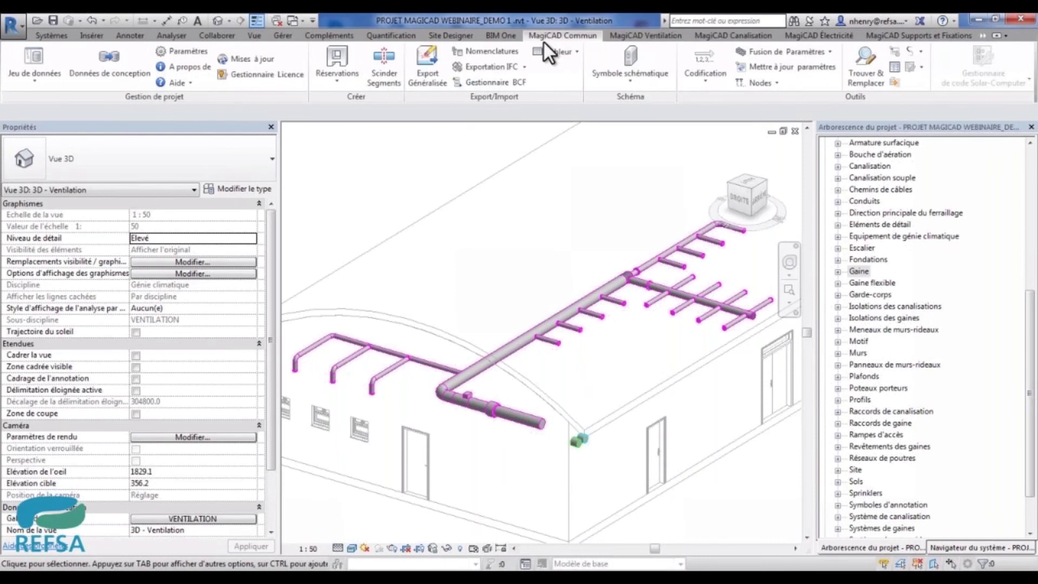
left_click(181, 50)
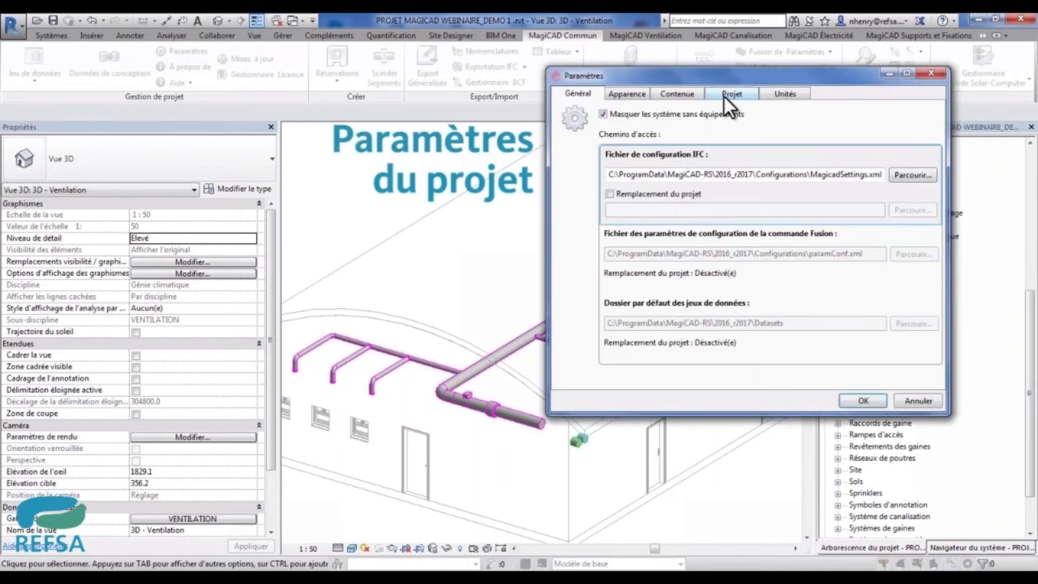
left_click(725, 96)
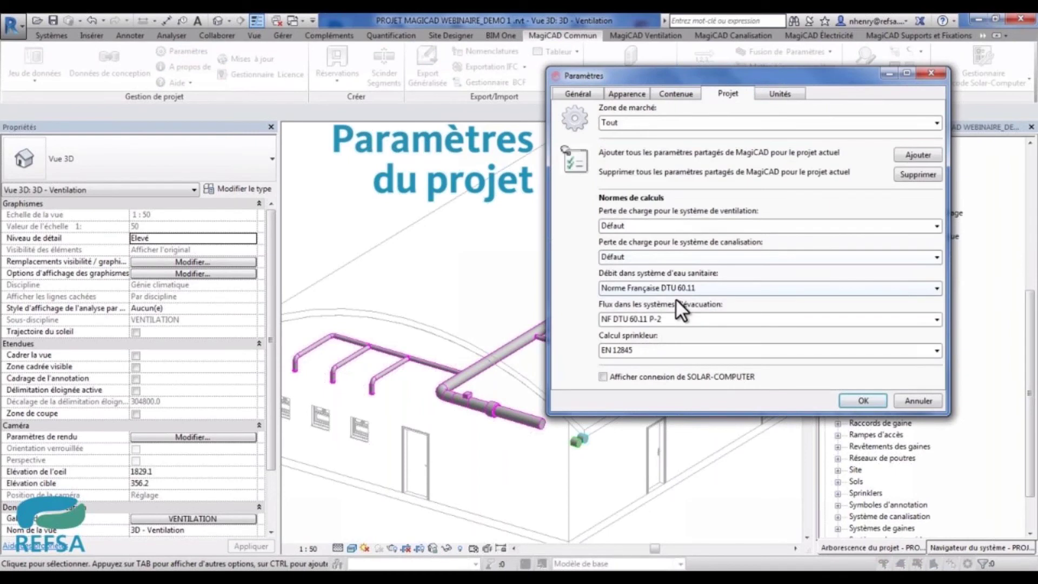
left_click(666, 287)
left_click(661, 282)
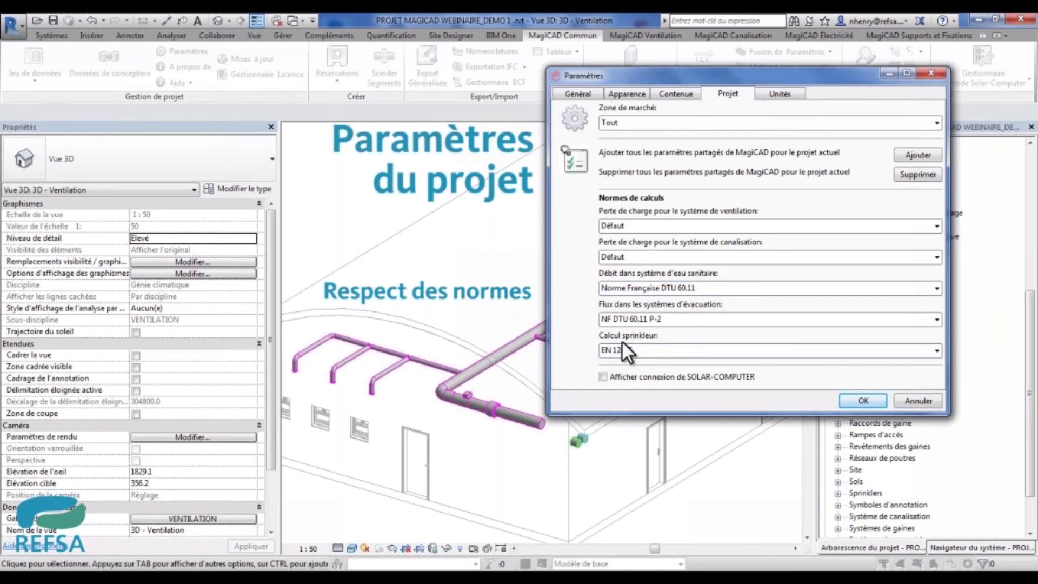
left_click(859, 402)
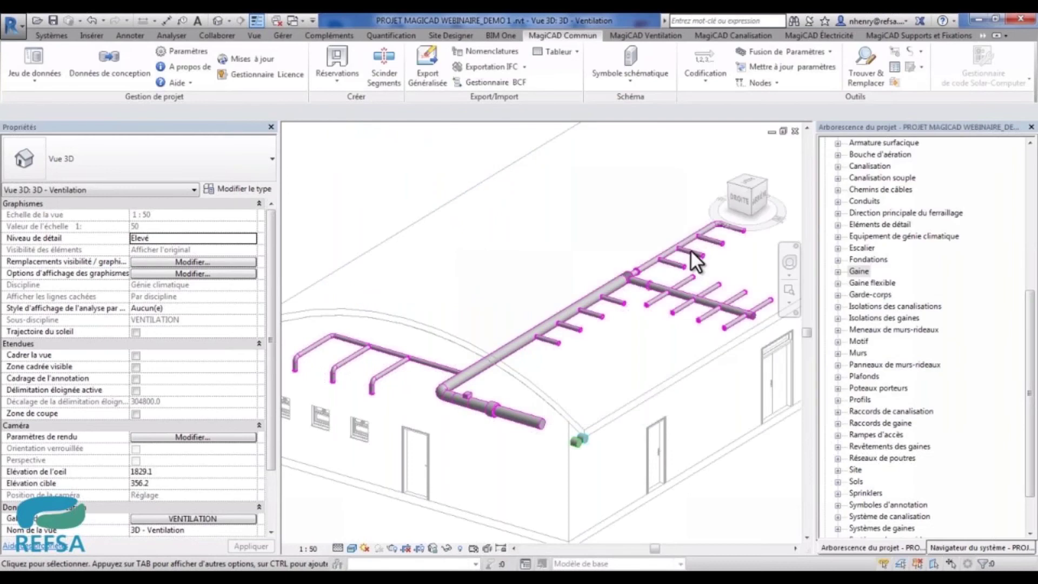
Step: Open the MagiCAD dataset for editing and create a new duct series under Ventilation
left_click(30, 55)
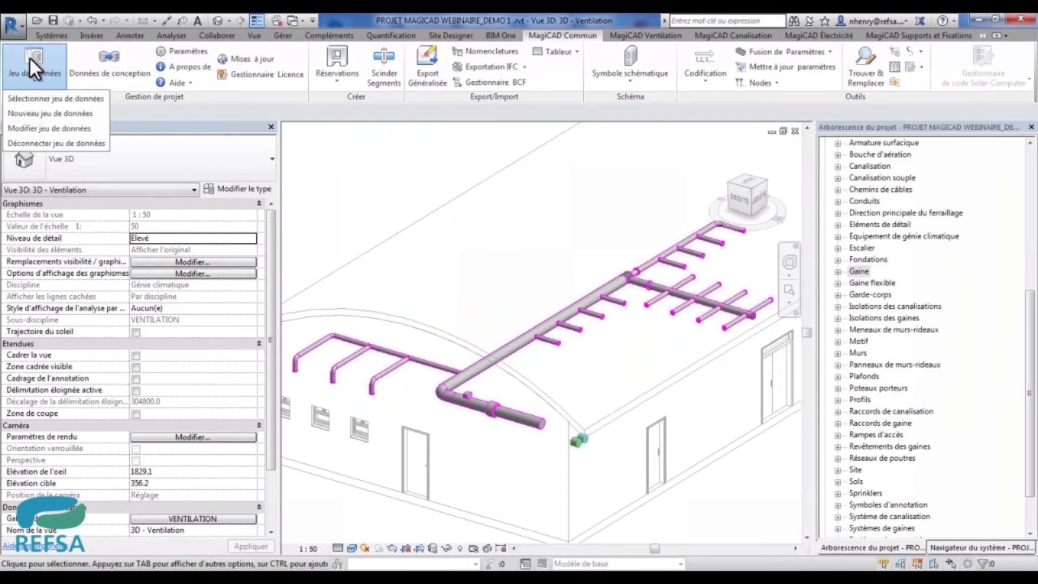
left_click(32, 121)
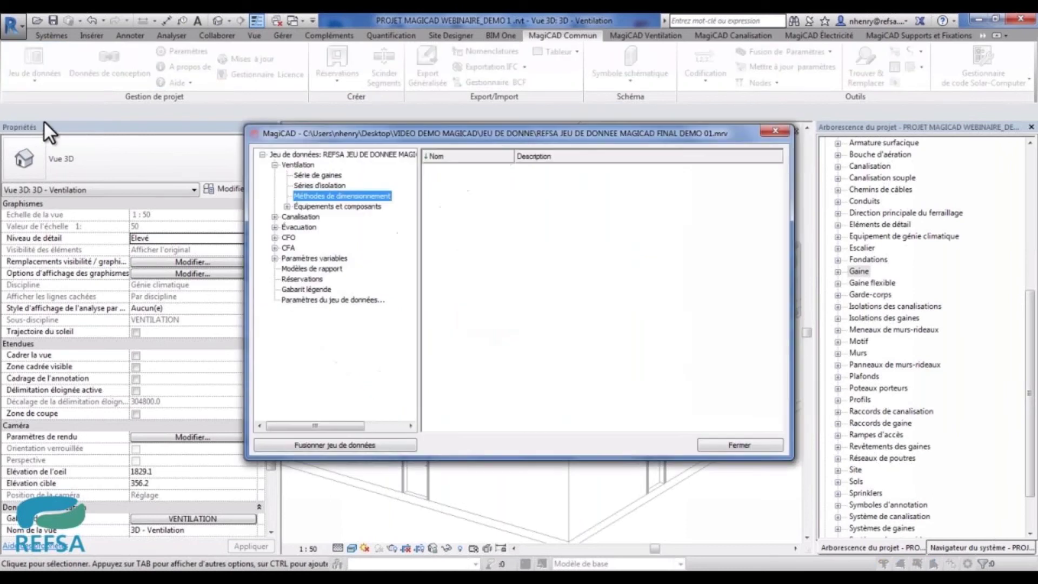
left_click(318, 175)
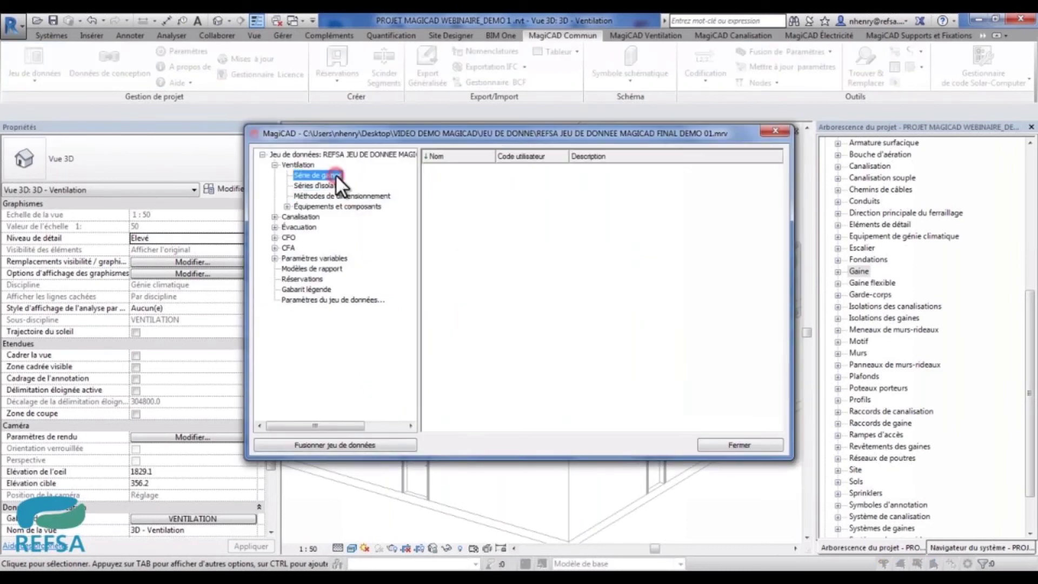
right_click(616, 183)
left_click(619, 186)
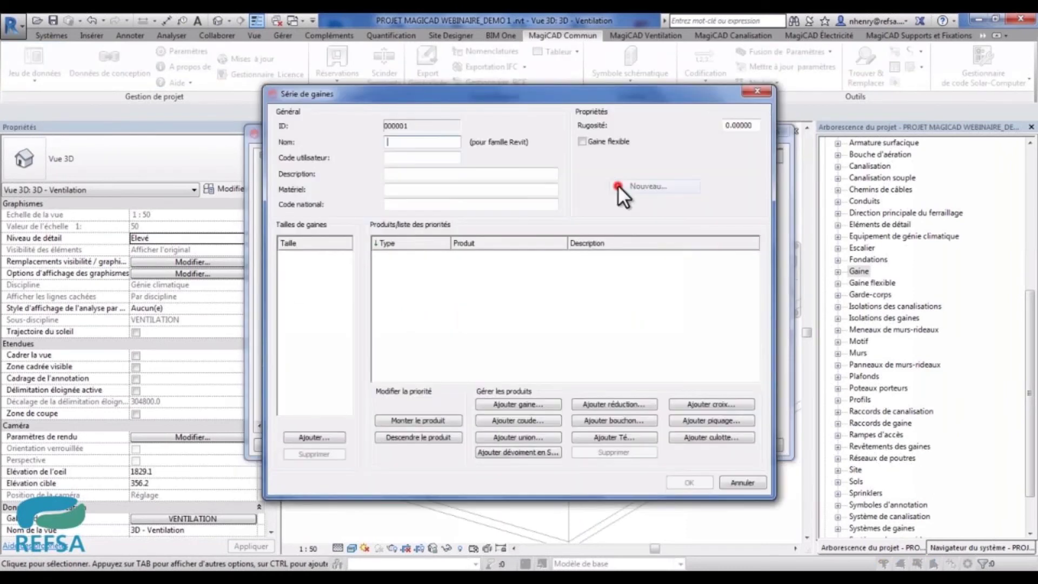
Step: Name the duct series VENTILATION, with user code 001 and description TUBE LINDAB CIRCULAIRE
type("VENTILAT")
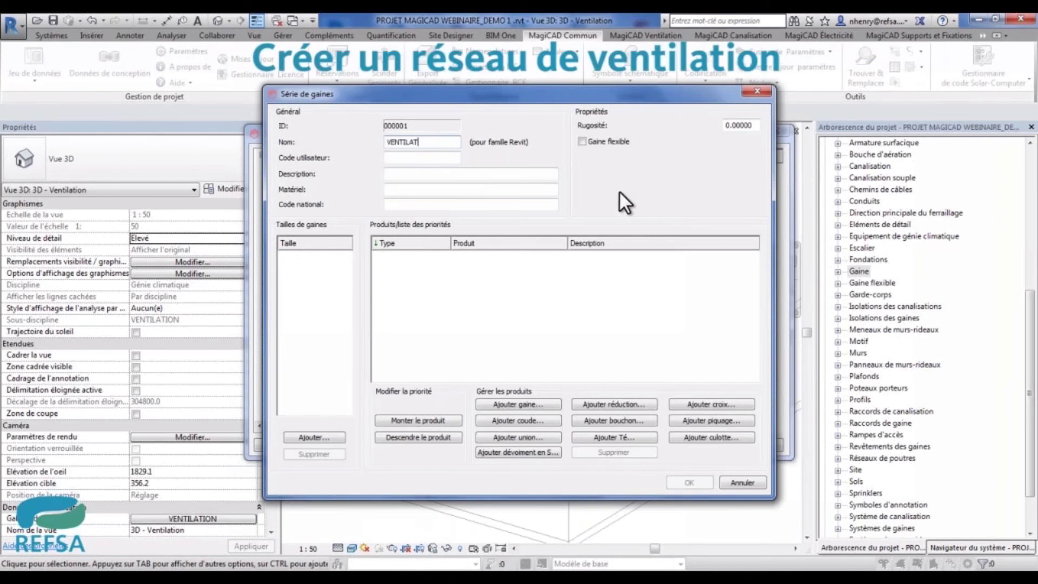
type("ION")
key("Tab")
type("001")
left_click(438, 177)
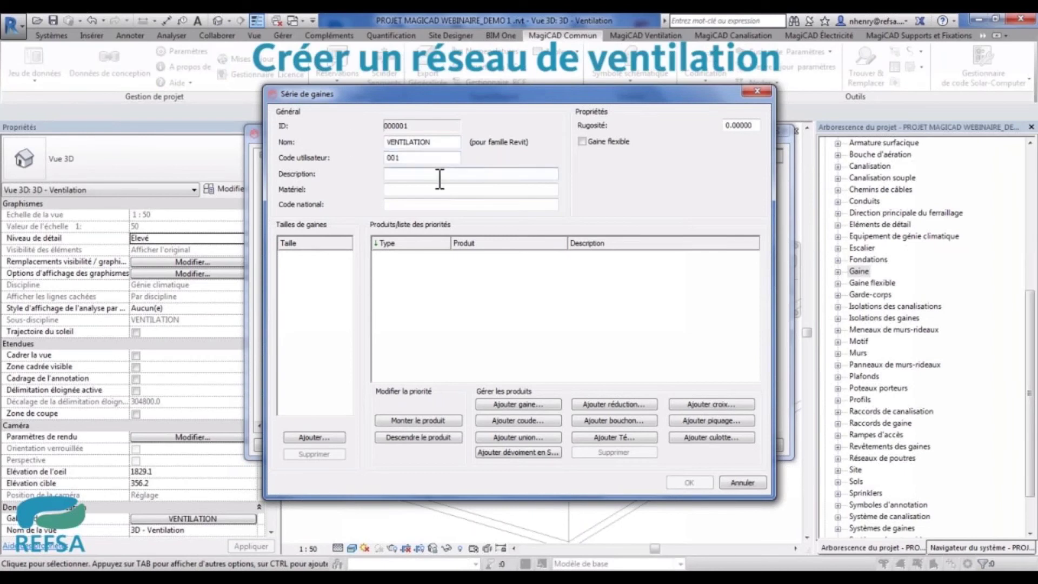
type("TUBE LINDAB CIRCULAIRE")
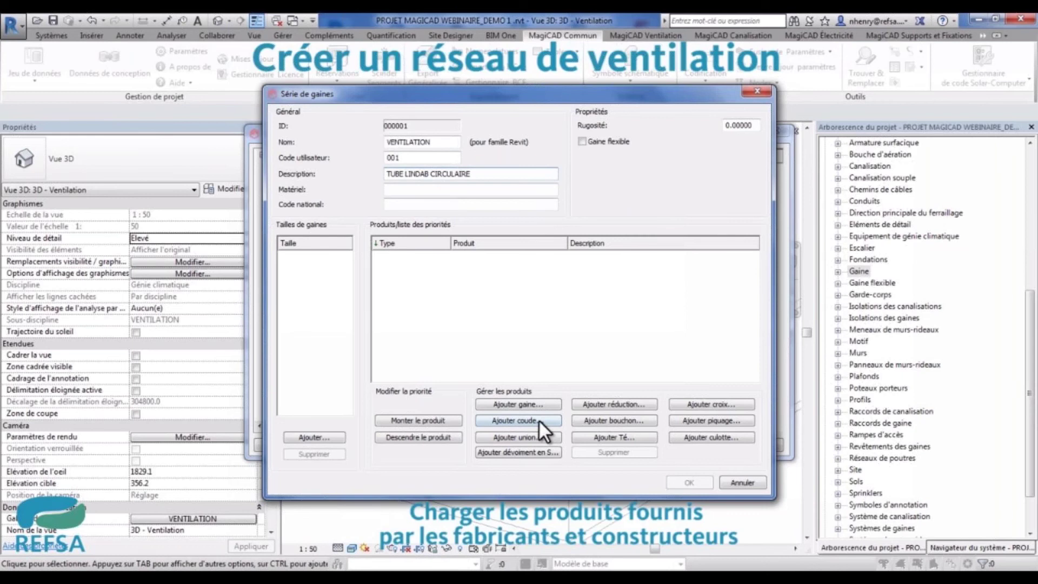
Step: Add the SR duct from the Lindab Safe range to the series as its duct segment product
left_click(537, 404)
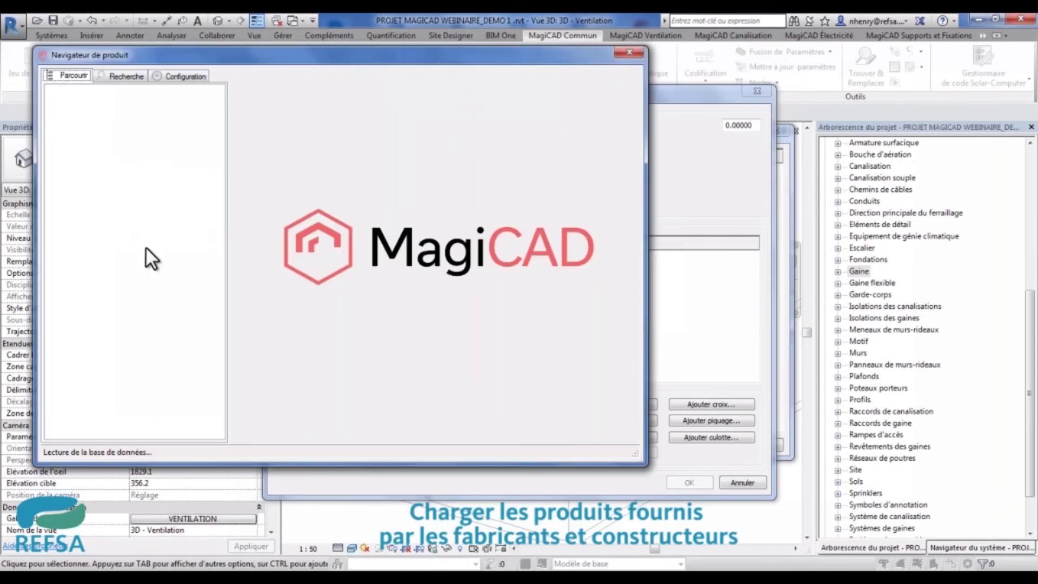
left_click(48, 131)
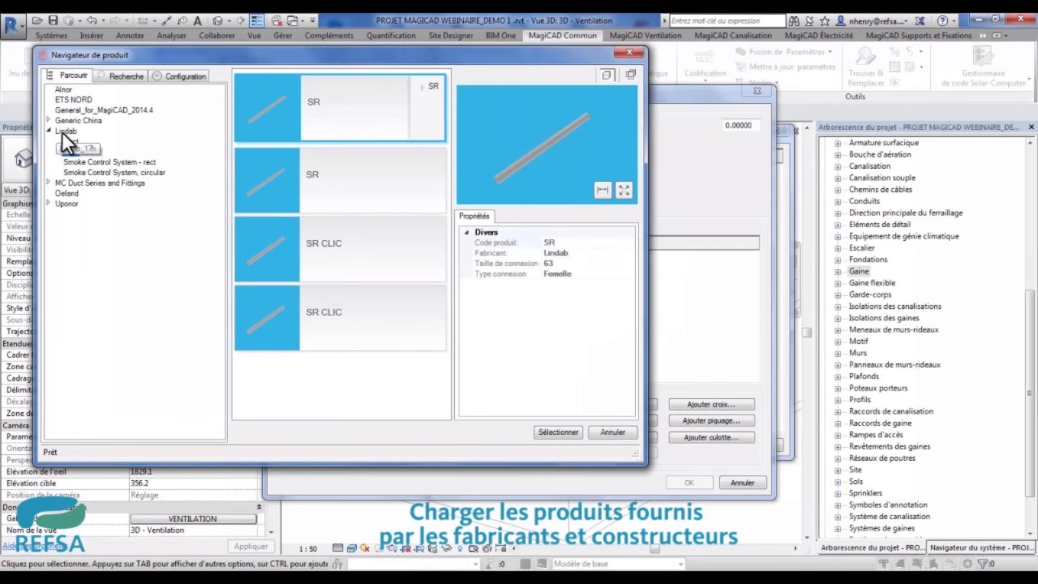
left_click(61, 132)
left_click(383, 122)
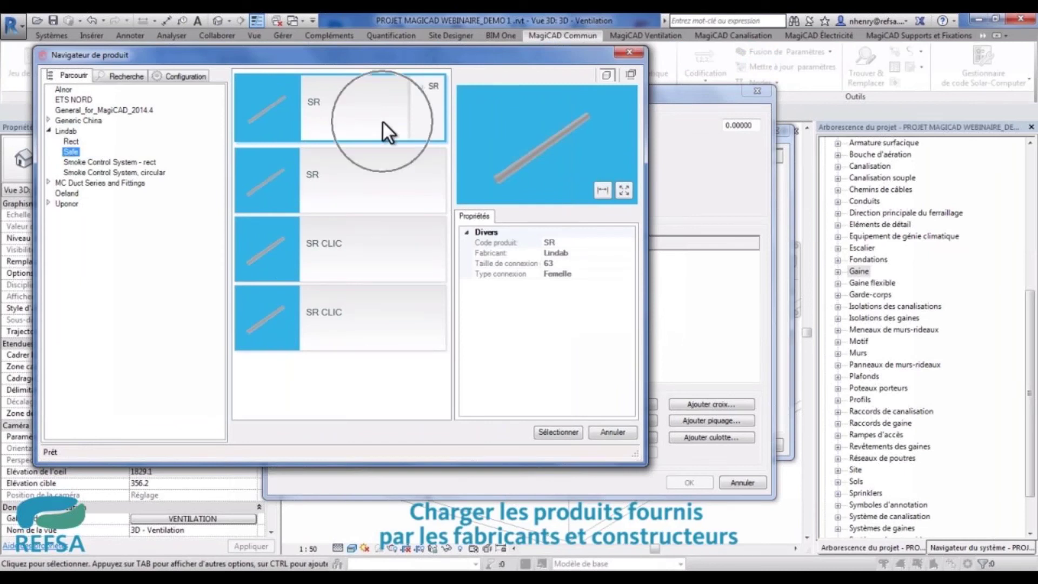
left_click(417, 96)
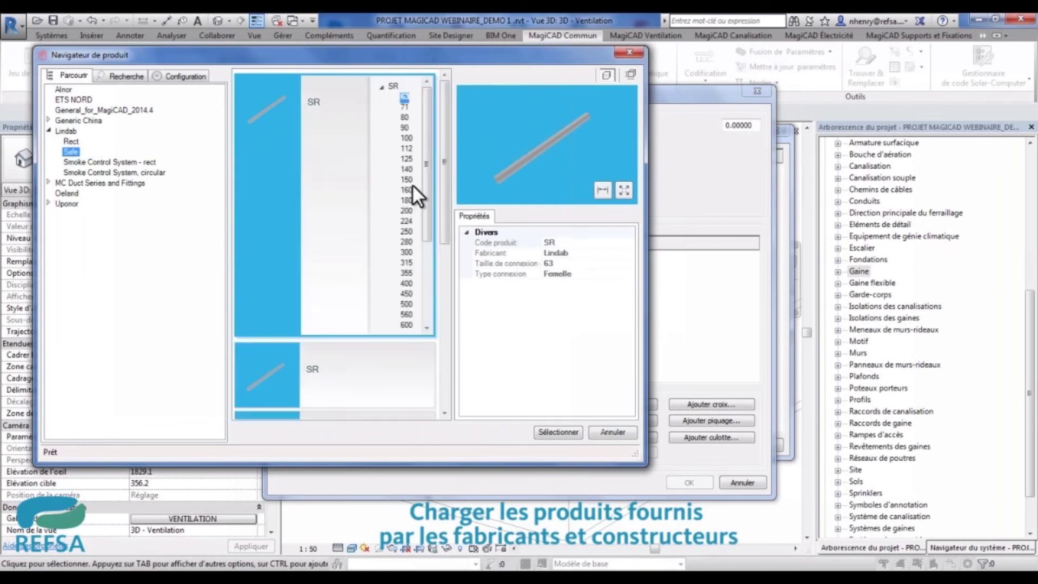
left_click(496, 162)
left_click(560, 431)
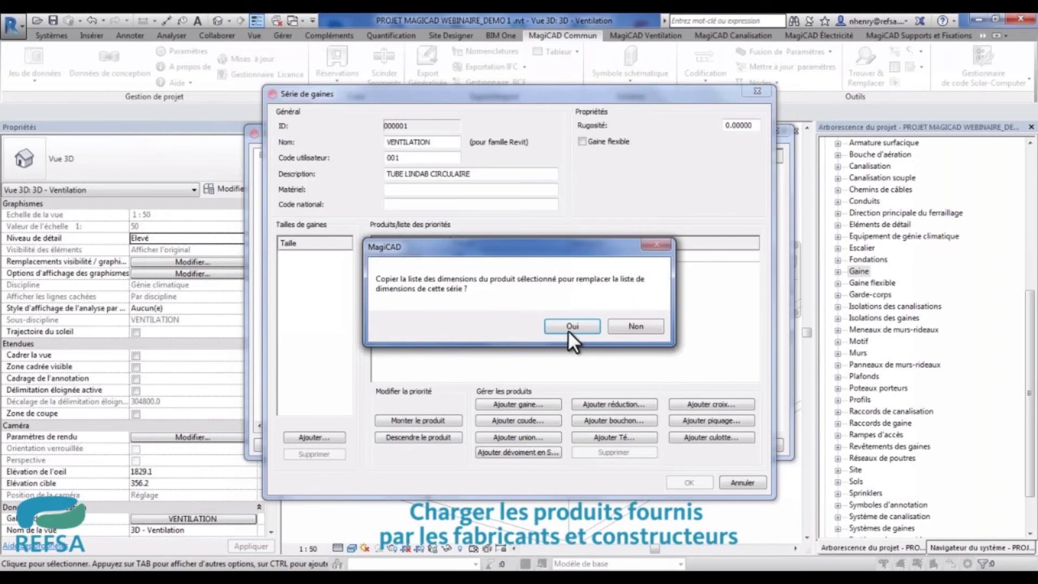
Step: Copy the SR duct's size list into the series and delete sizes 63 to 112, 140, 150, 224, 280 and 300
left_click(572, 327)
left_click(282, 269)
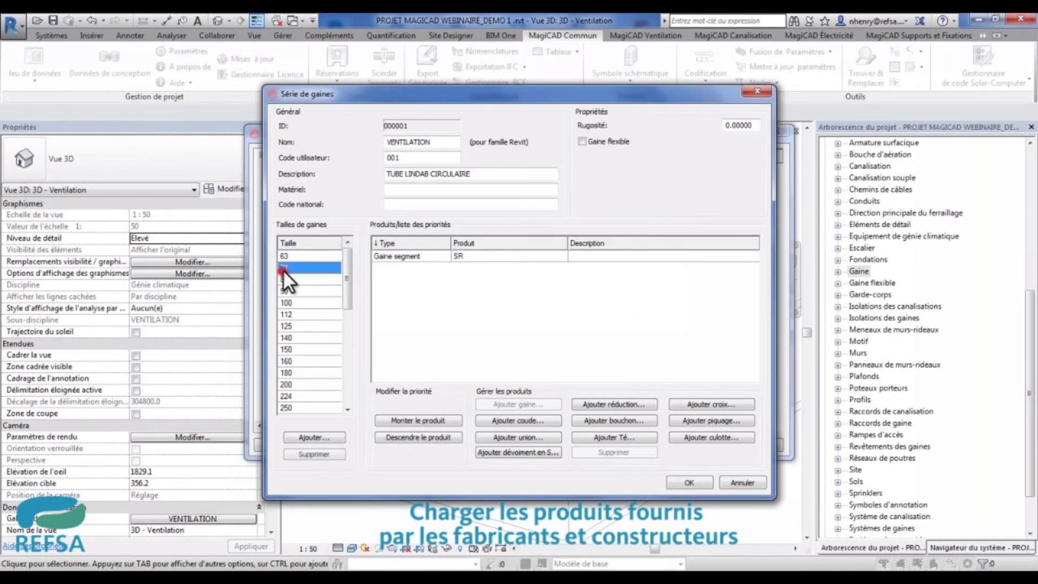
left_click(314, 453)
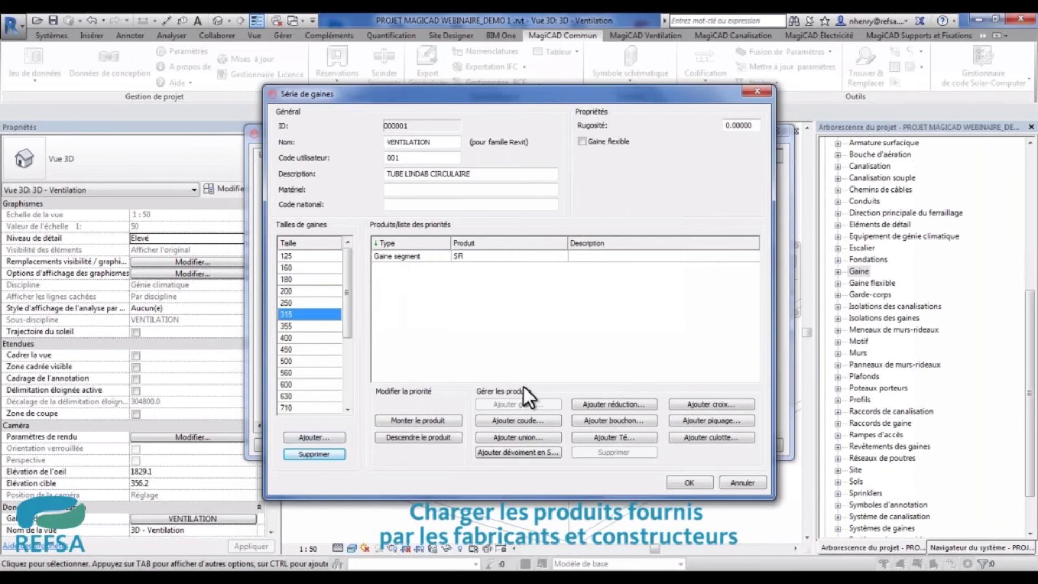
Step: Add the BKU elbow from the Lindab Safe range to the duct series
left_click(518, 421)
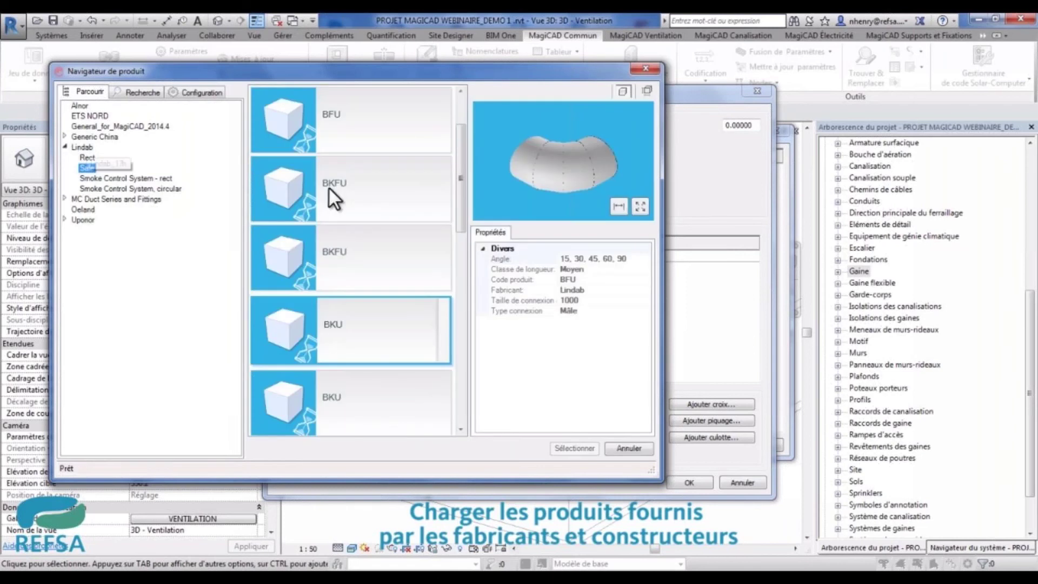
left_click_drag(462, 189, 473, 154)
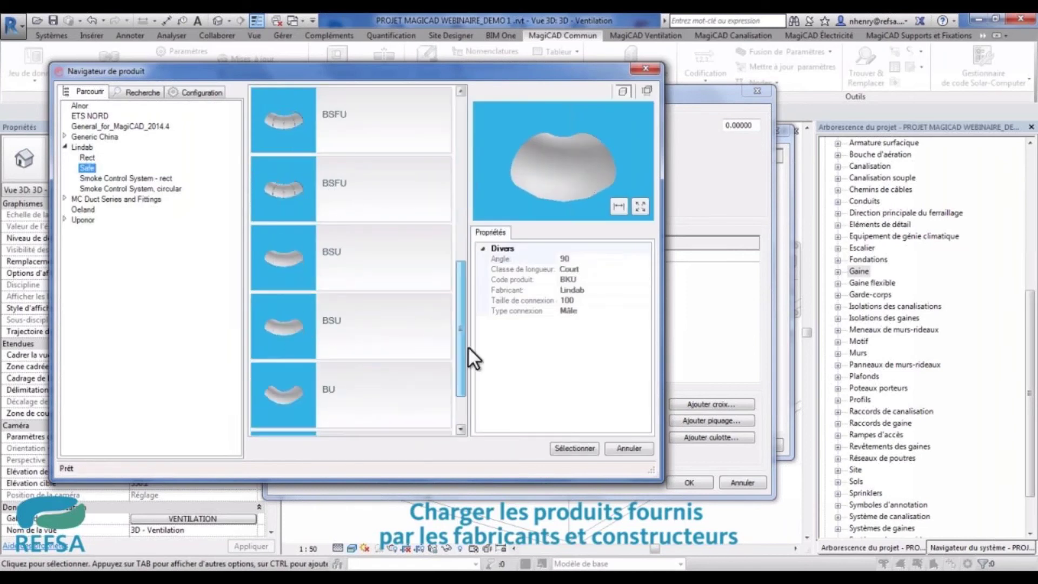
scroll(468, 347, "down", 2)
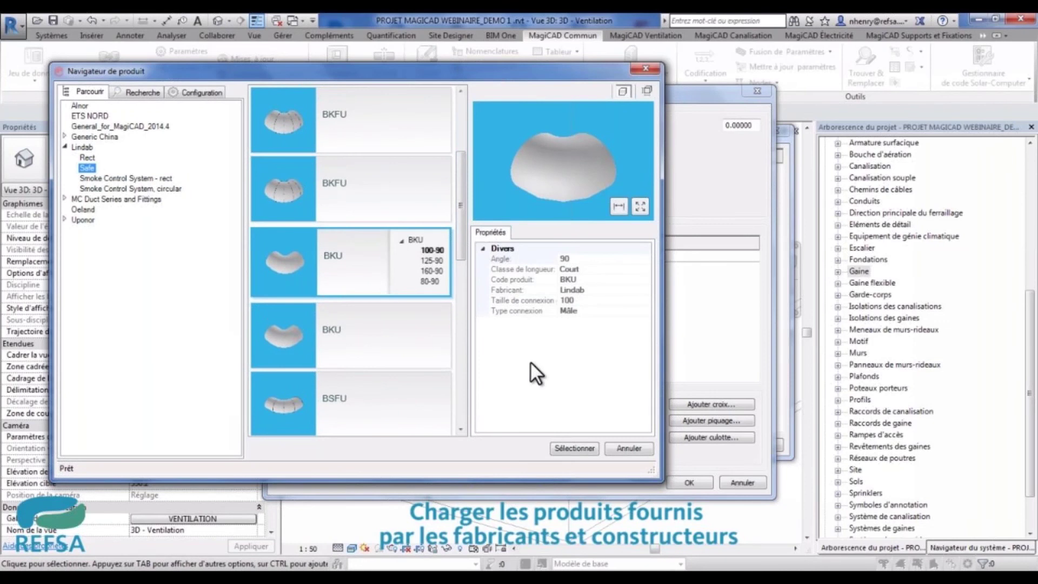
left_click(570, 448)
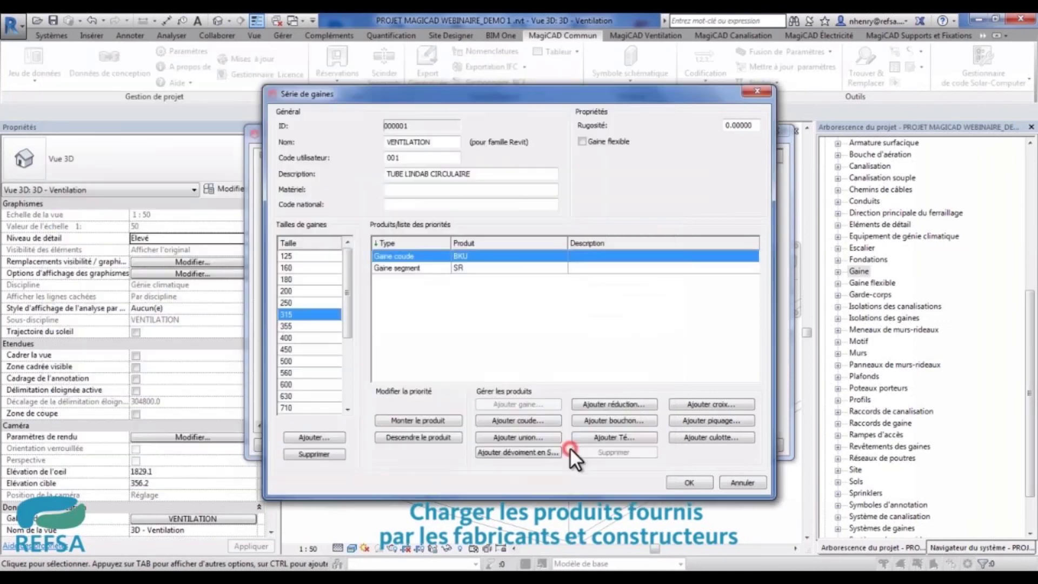
Step: Add the standard RCFU reduction from the Lindab Safe range to the duct series
left_click(603, 404)
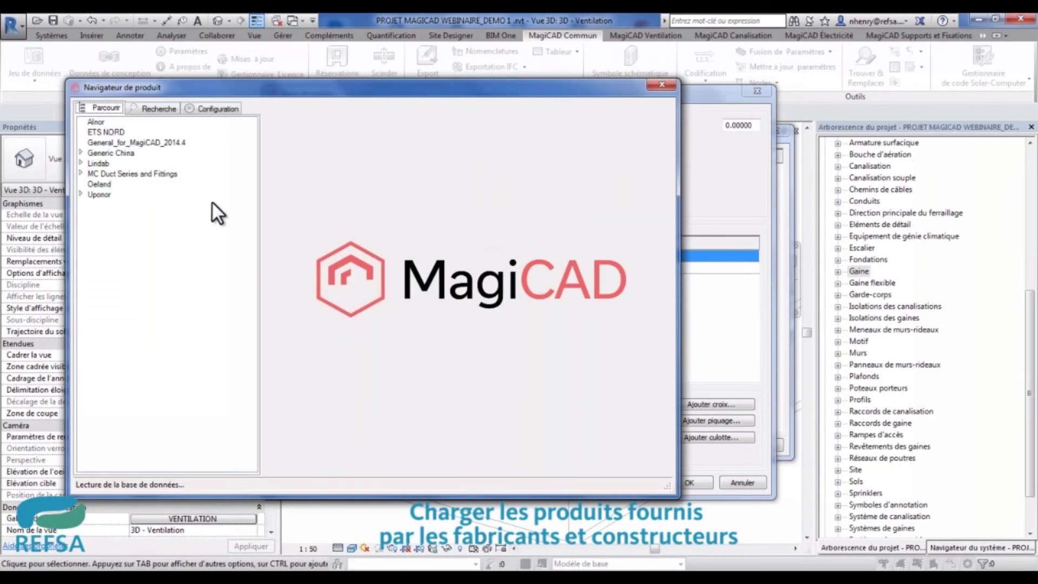
left_click(402, 134)
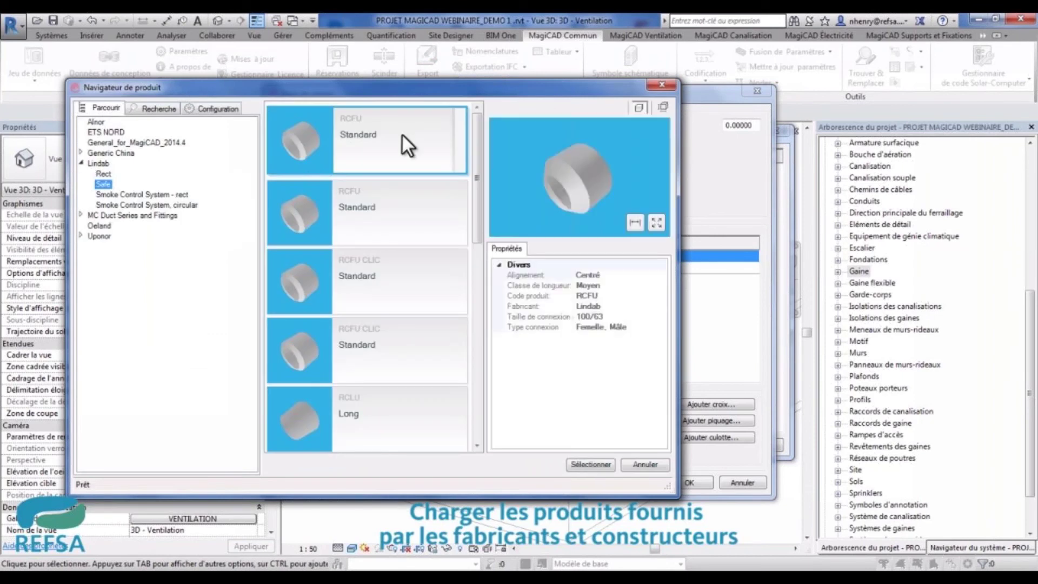
left_click(603, 468)
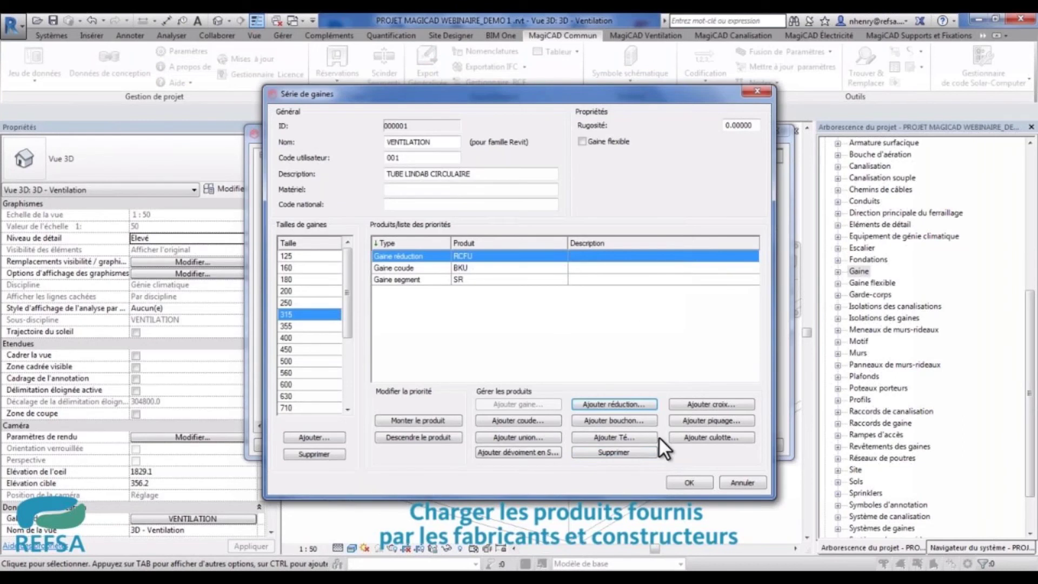
Step: Add the ESU end cap from the Lindab Safe range to the duct series
left_click(644, 420)
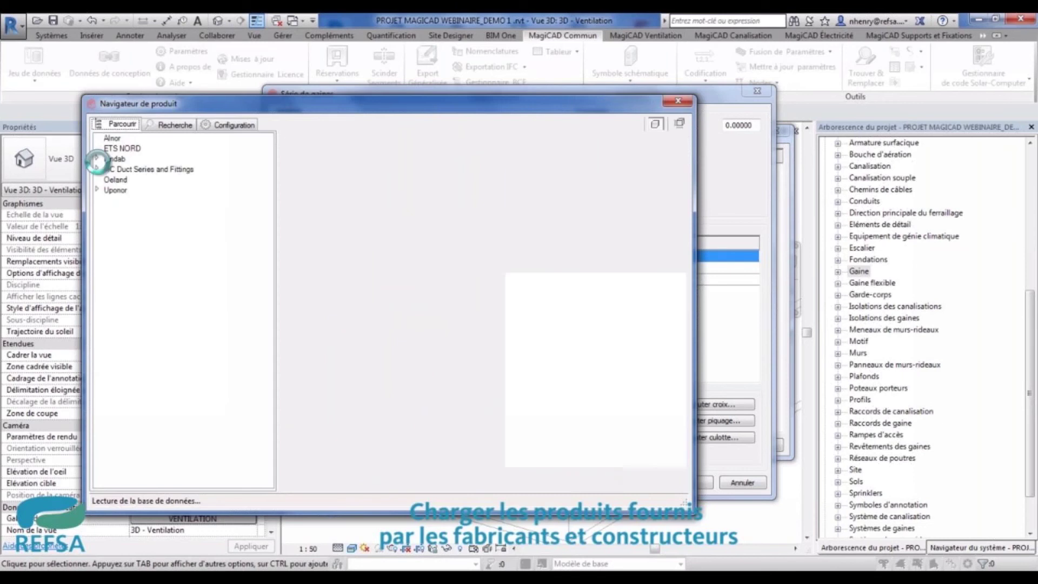
left_click(97, 159)
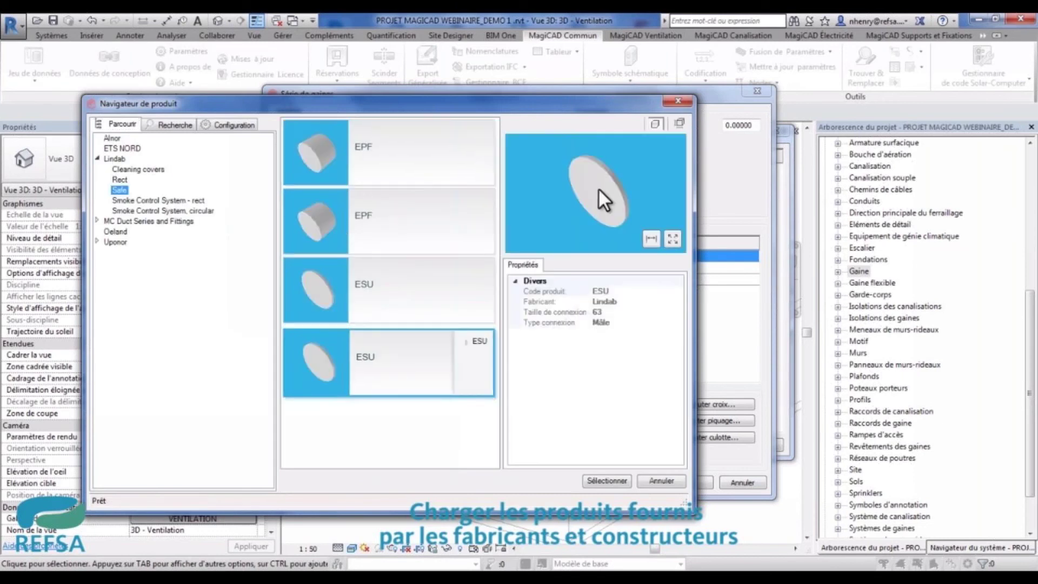
left_click(619, 480)
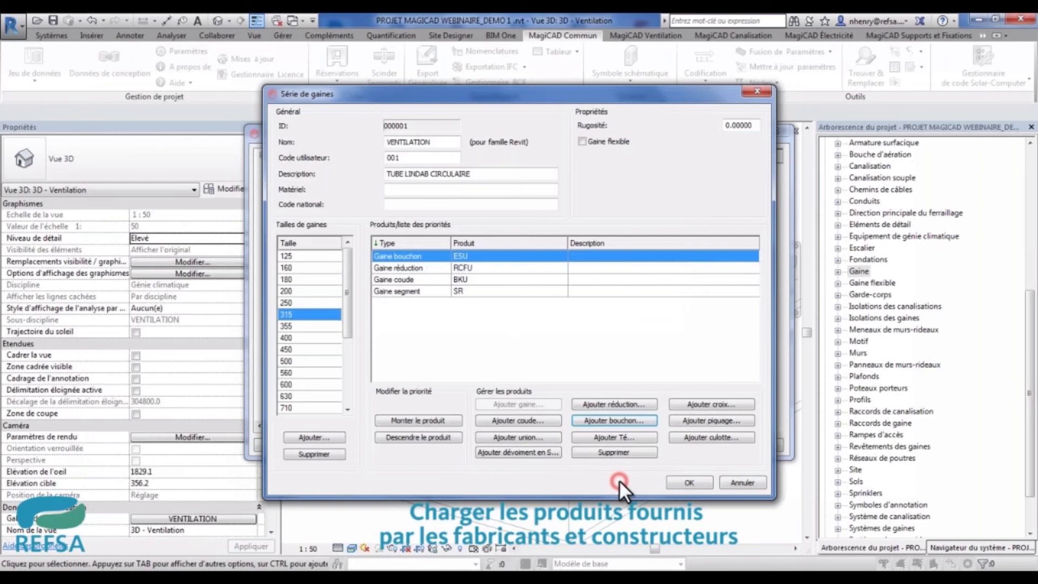
Step: Add the TCPU tee with small roundings from the Lindab Safe range to the duct series
left_click(625, 438)
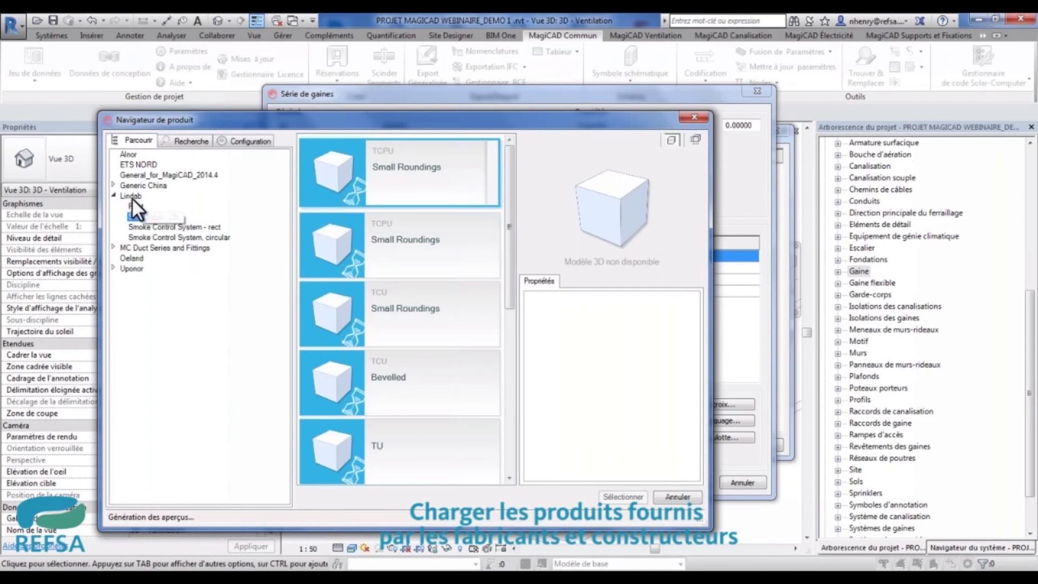
left_click(131, 197)
left_click(136, 216)
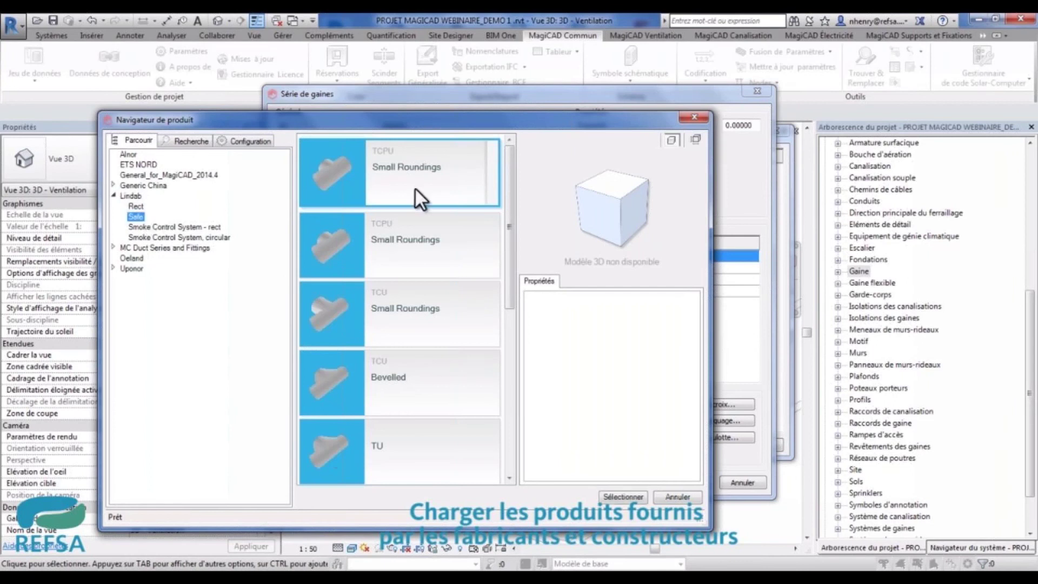
left_click(414, 187)
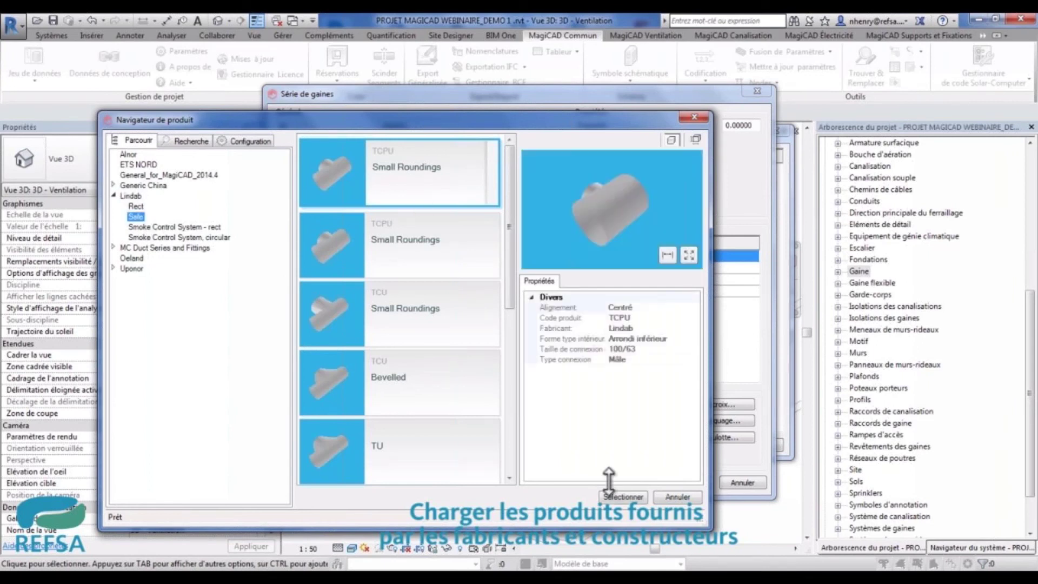
scroll(512, 266, "down", 2)
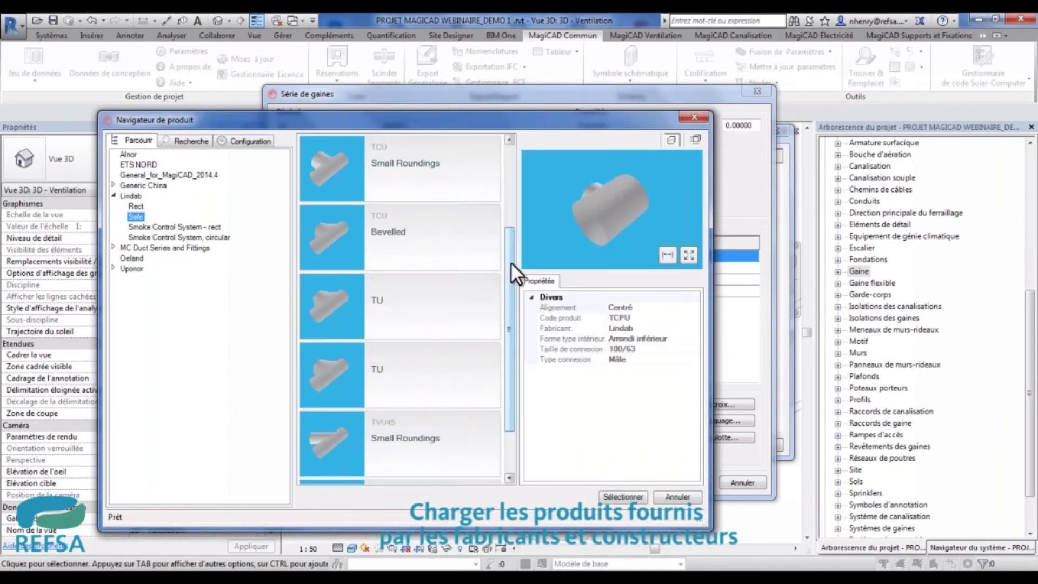
left_click_drag(511, 262, 505, 178)
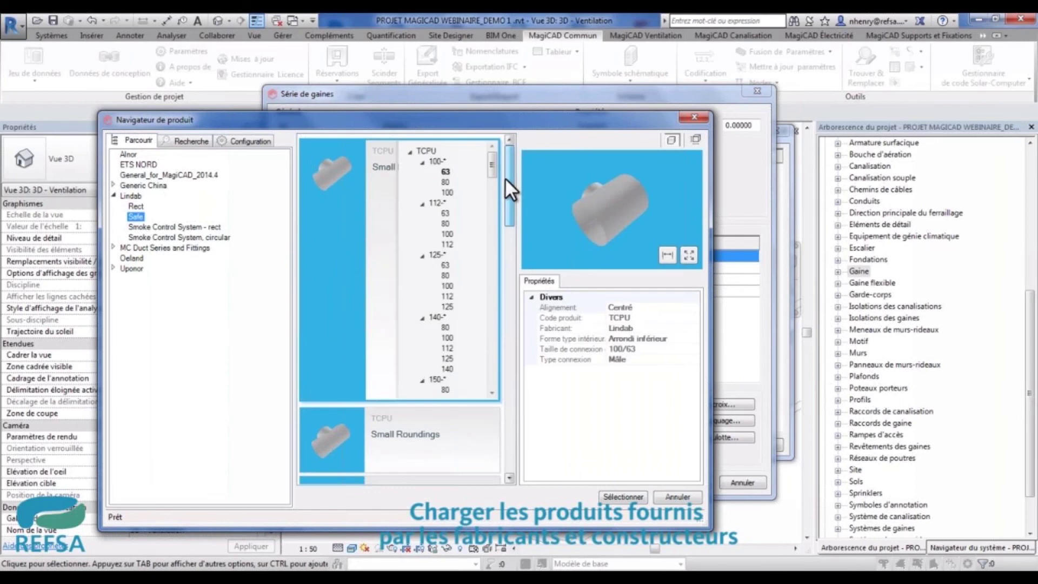
left_click(639, 496)
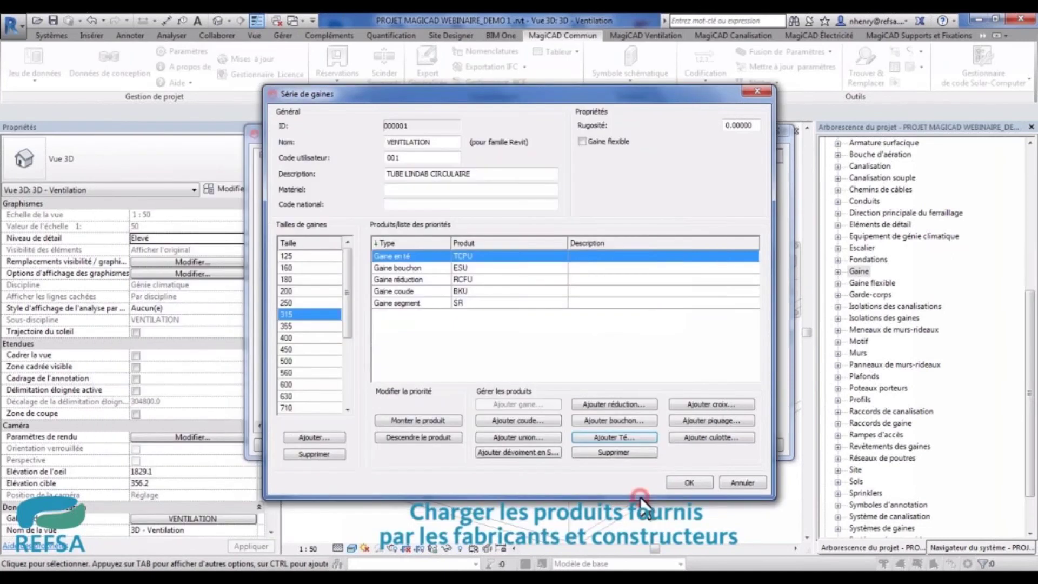
Step: Add the PSU tap with small roundings from the Lindab Safe range to the duct series
left_click(688, 425)
left_click(129, 201)
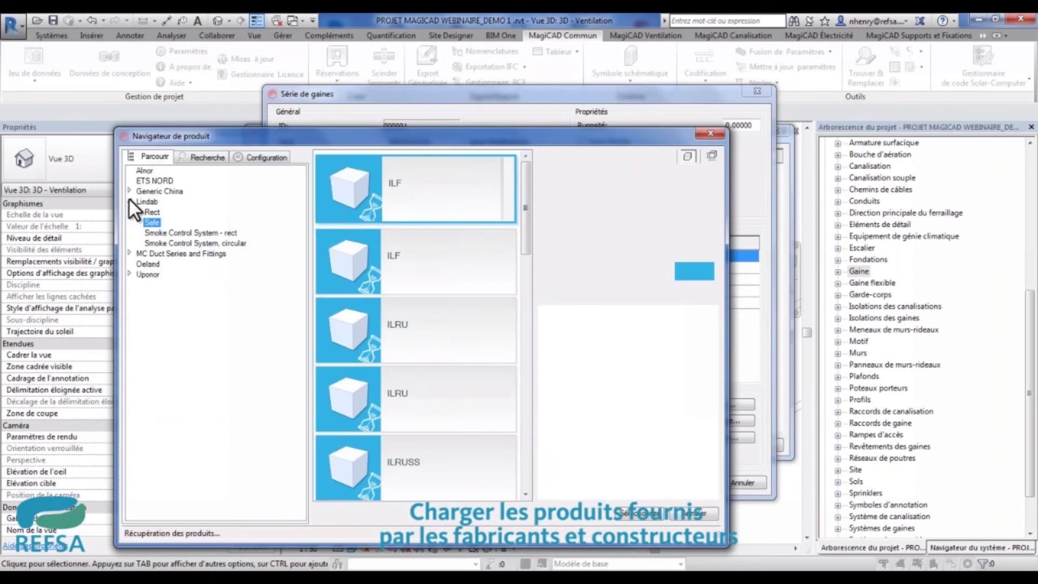
scroll(525, 228, "down", 4)
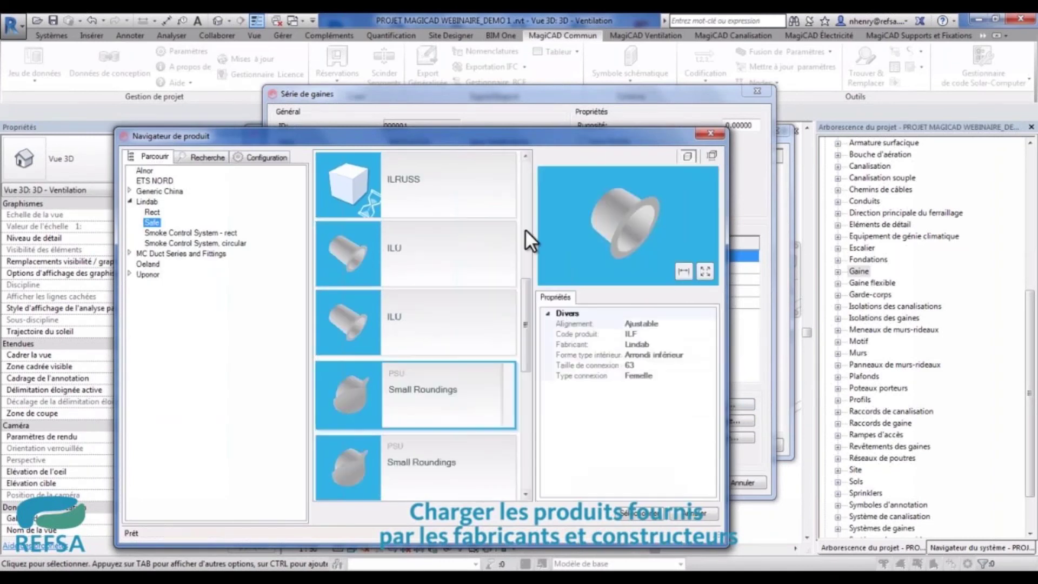
scroll(527, 233, "up", 4)
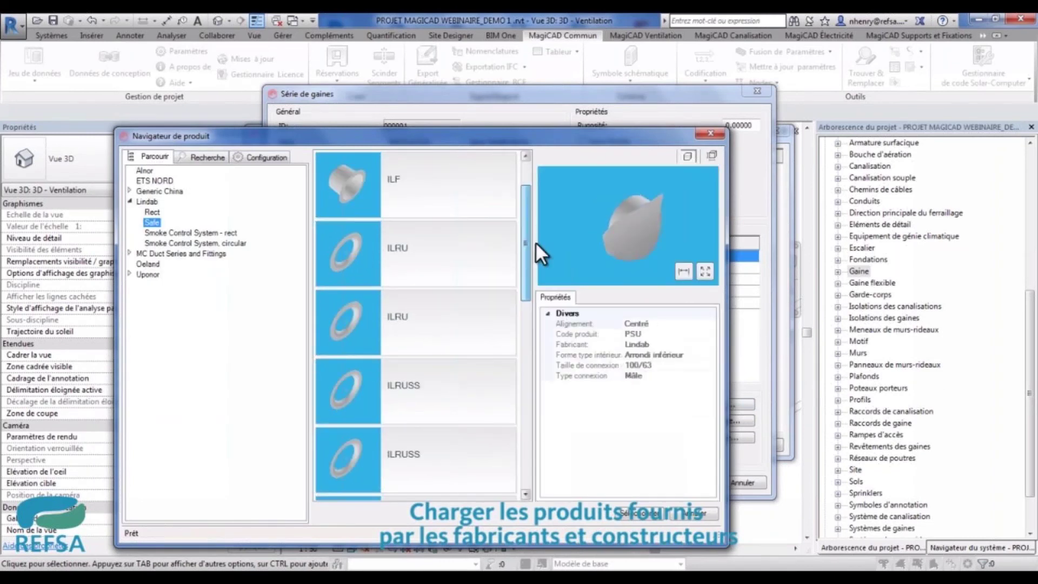
left_click_drag(536, 242, 534, 390)
left_click(636, 514)
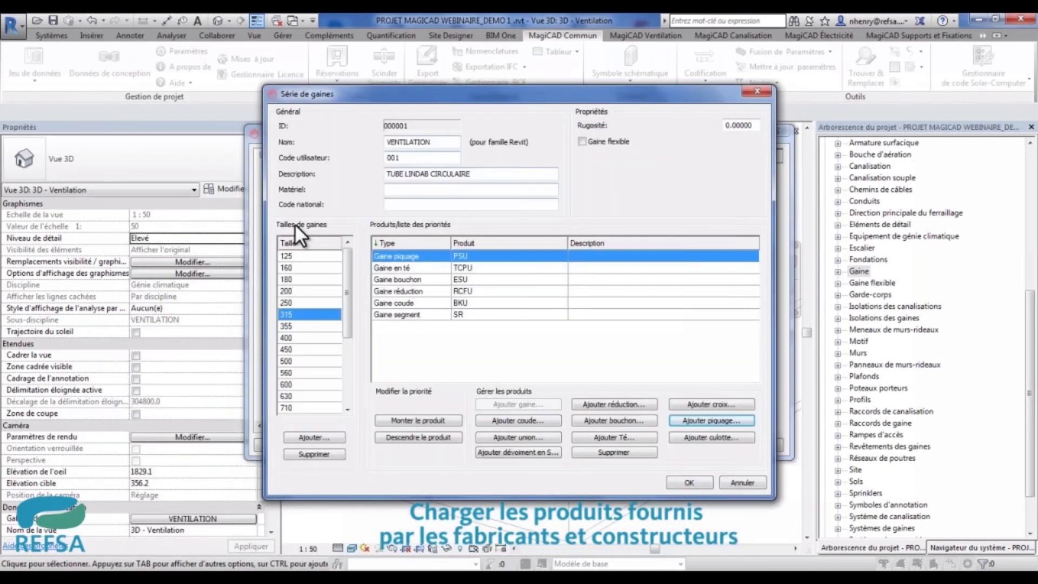
Step: Replace the last digits of the duct series' roughness with 45 and save the series
left_click_drag(753, 125, 744, 127)
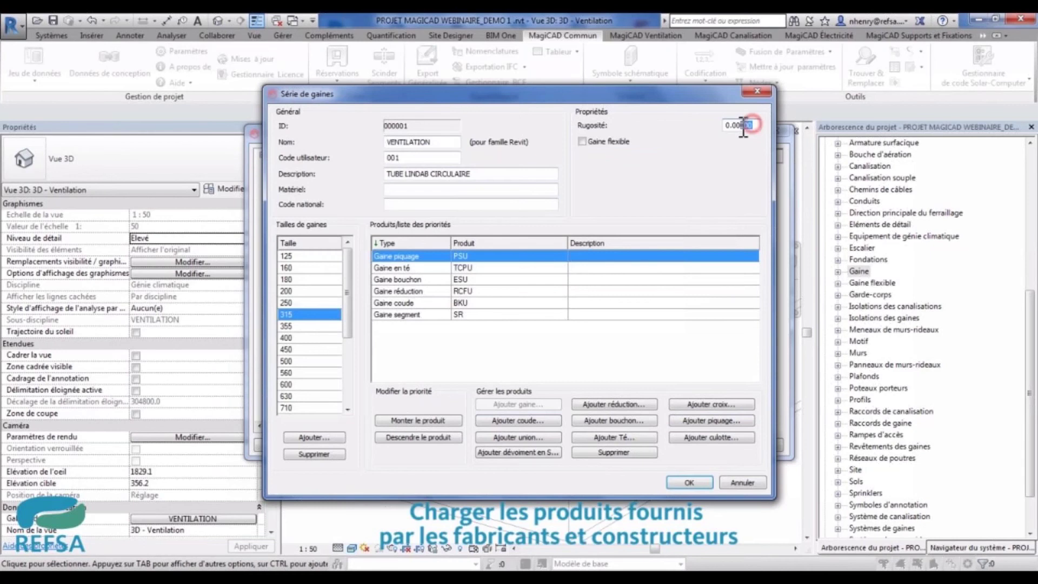
type("45")
left_click(677, 480)
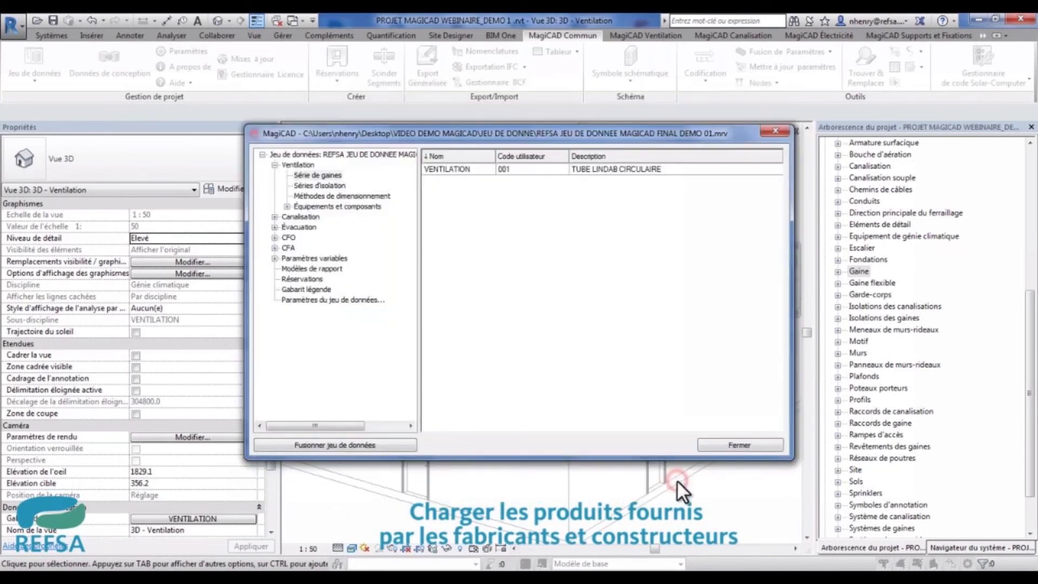
Step: Create a new ventilation sizing method named HAB with the description VMAX-3m/s
left_click(325, 196)
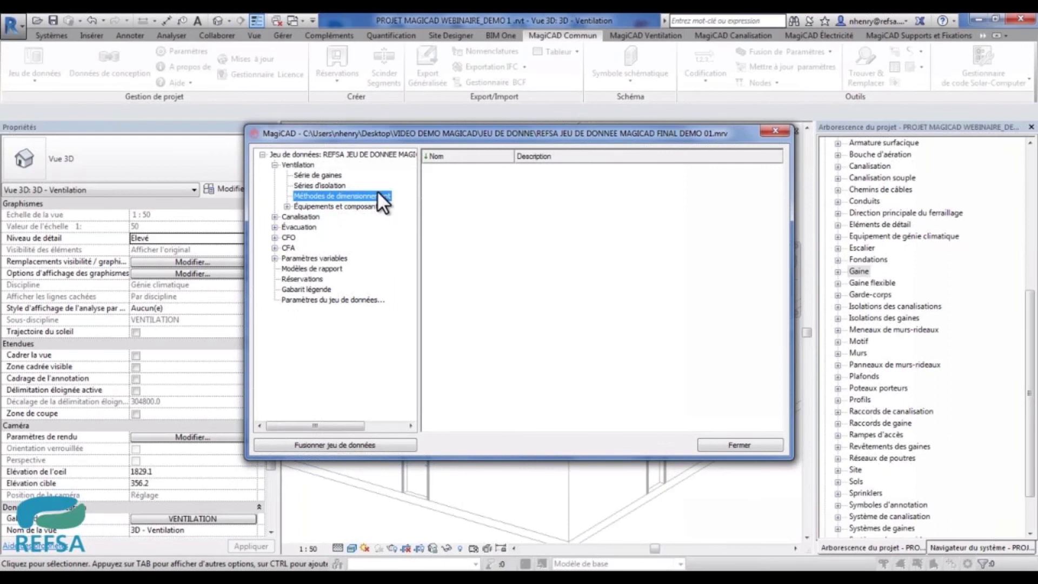
right_click(504, 206)
left_click(529, 214)
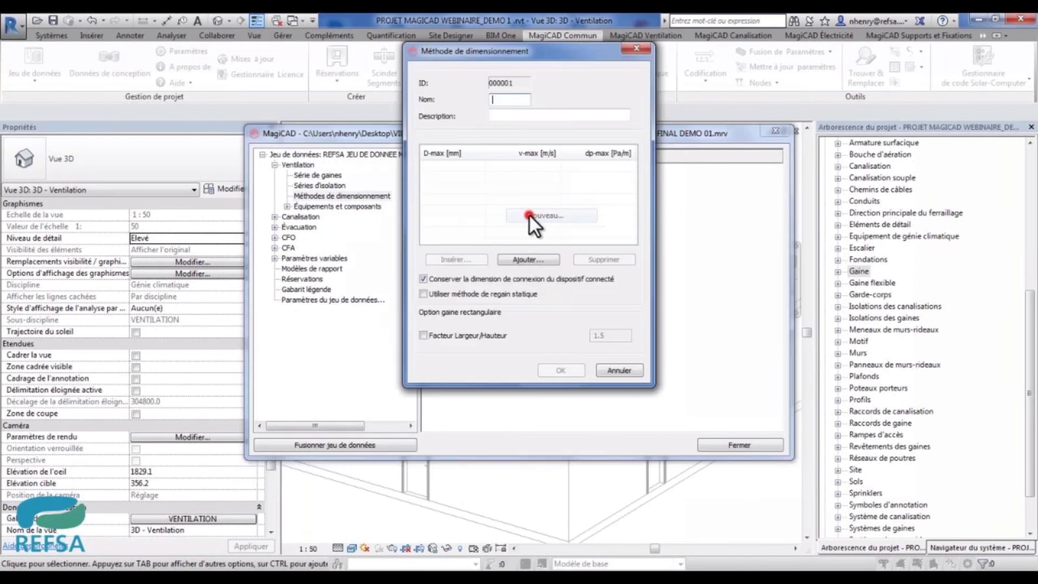
left_click(505, 115)
type("VMAX-3m/s")
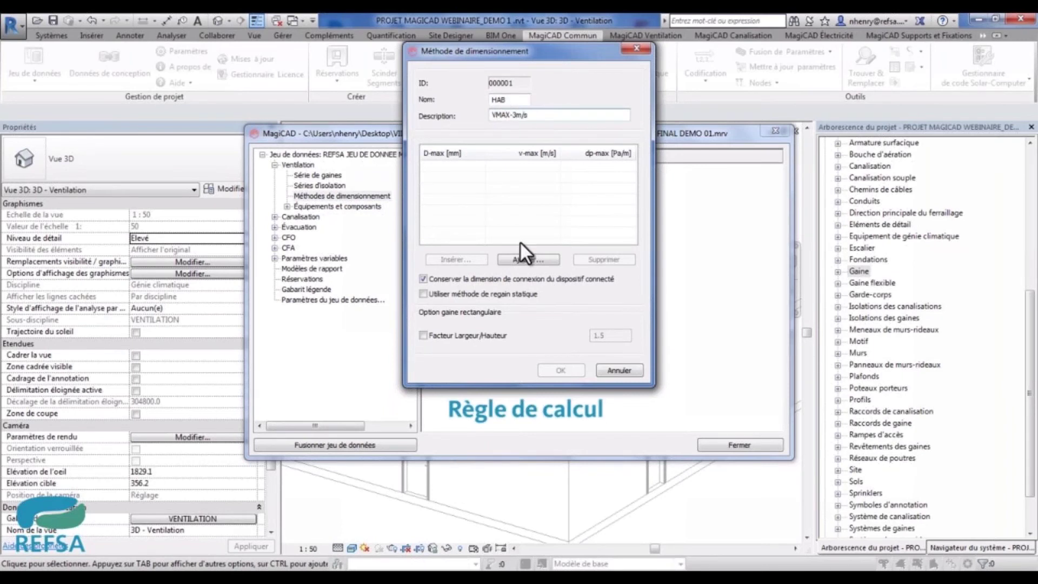
Step: Add a sizing criterion with a maximum velocity of 3 m/s and a maximum friction of 1 Pa/m, and save the method
left_click(523, 259)
left_click_drag(617, 215, 576, 208)
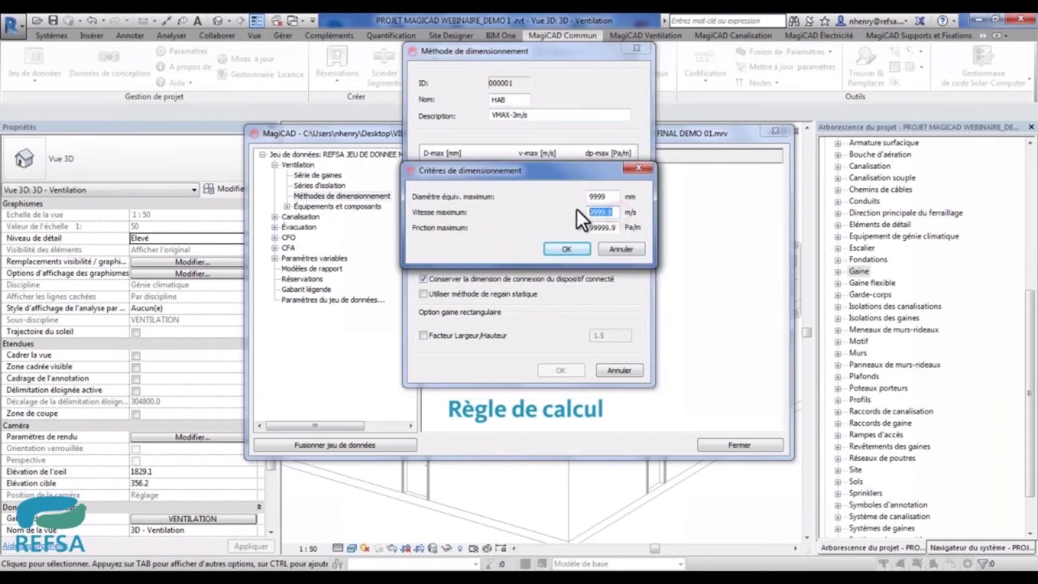
type("3")
left_click_drag(614, 233, 581, 214)
key("BackSpace")
type("1")
left_click(586, 250)
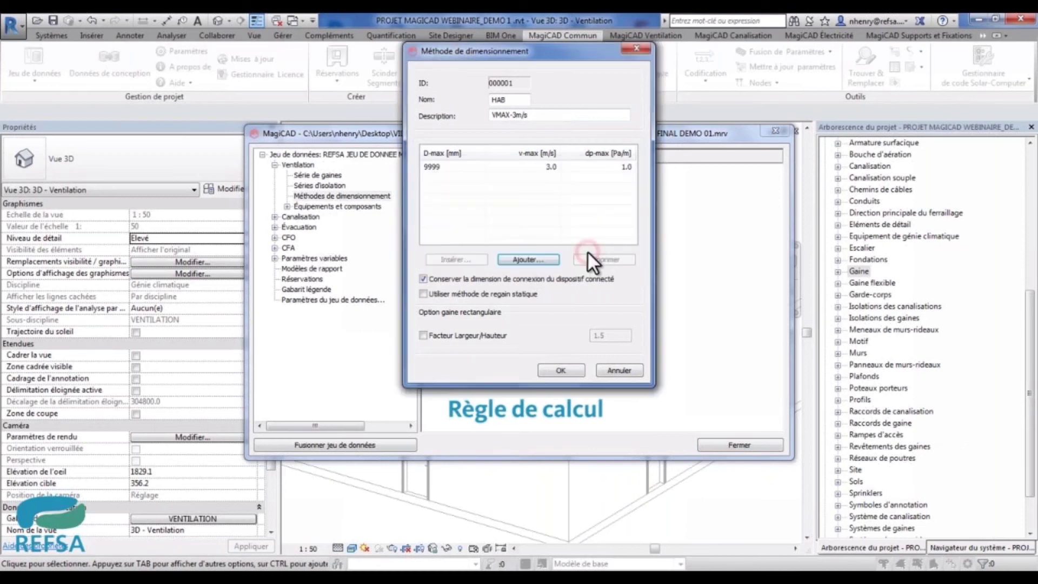
left_click(555, 369)
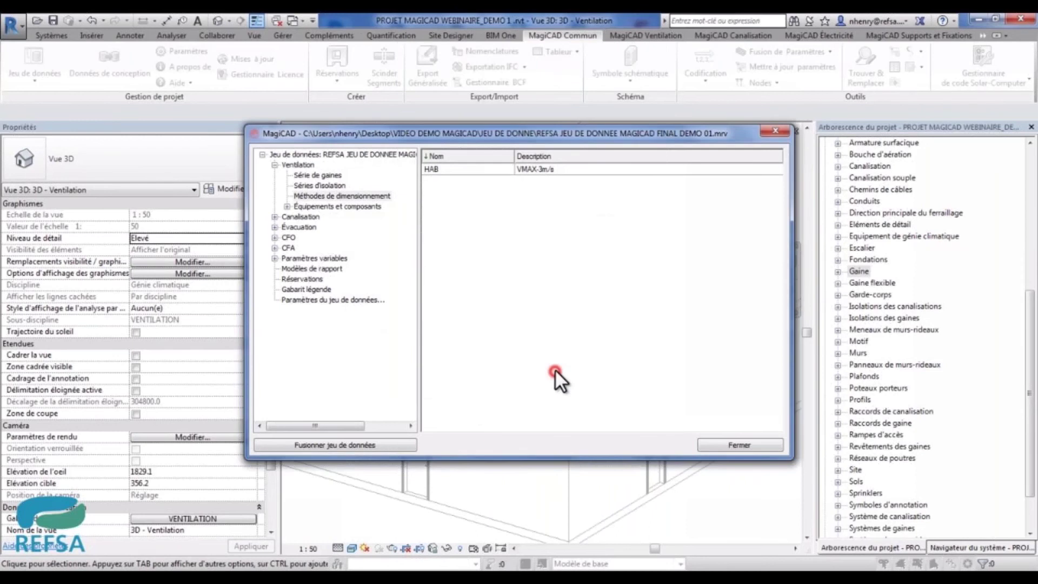
Step: Create a new supply air device entry under the ventilation equipment and components and open its product selection
double_click(334, 207)
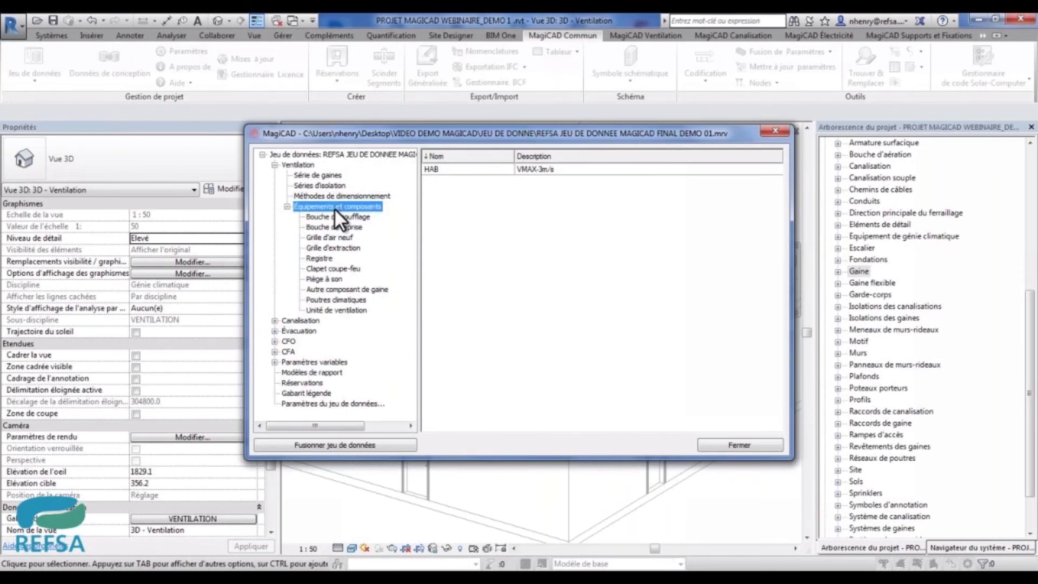
left_click(337, 217)
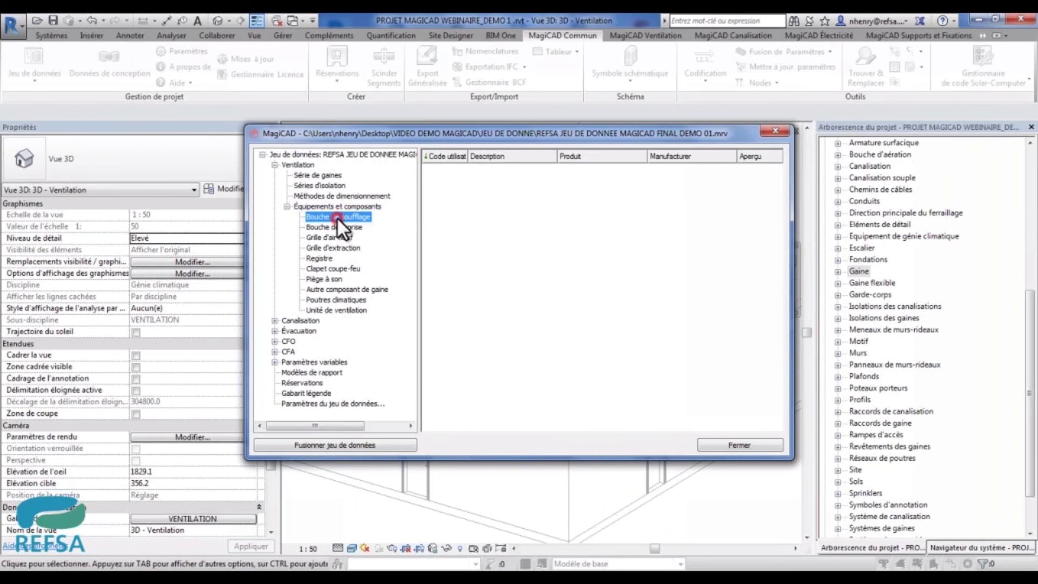
right_click(510, 191)
left_click(516, 194)
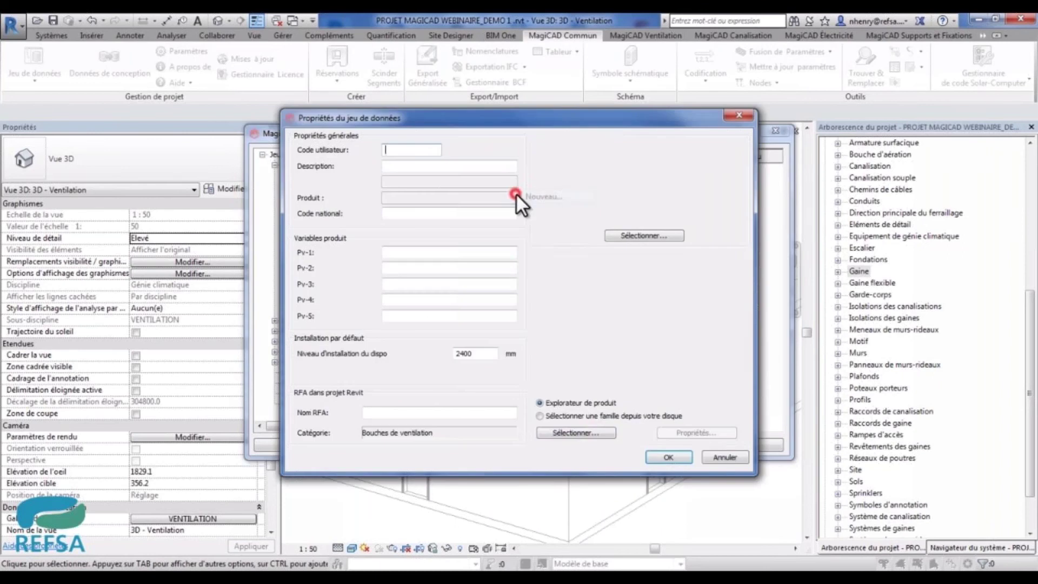
left_click(594, 431)
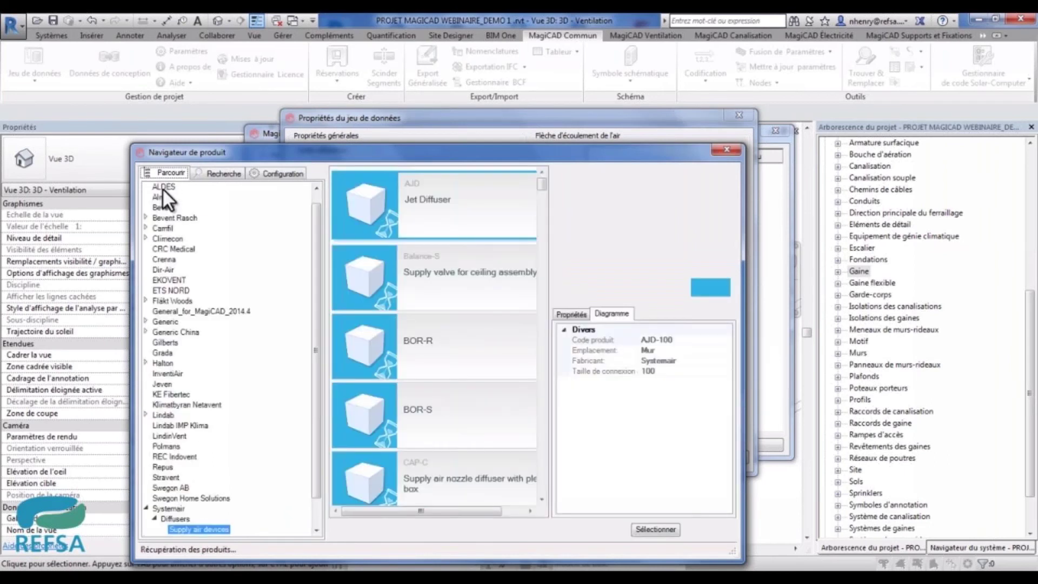
Step: Choose the Systemair Balance-S supply valve for ceiling assembly from the supply air devices as the product
left_click(163, 186)
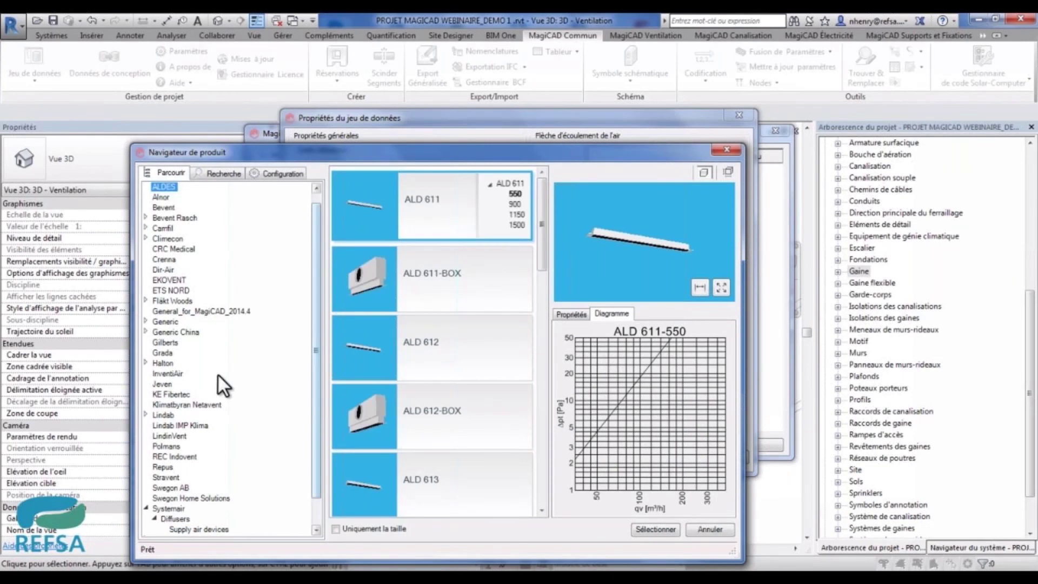
left_click(169, 414)
left_click(171, 506)
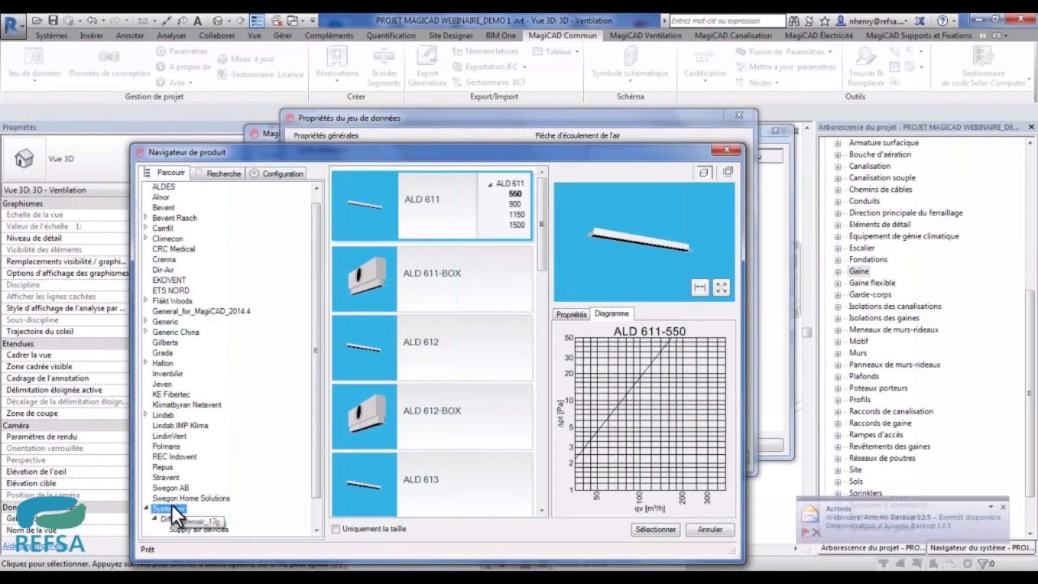
left_click(189, 529)
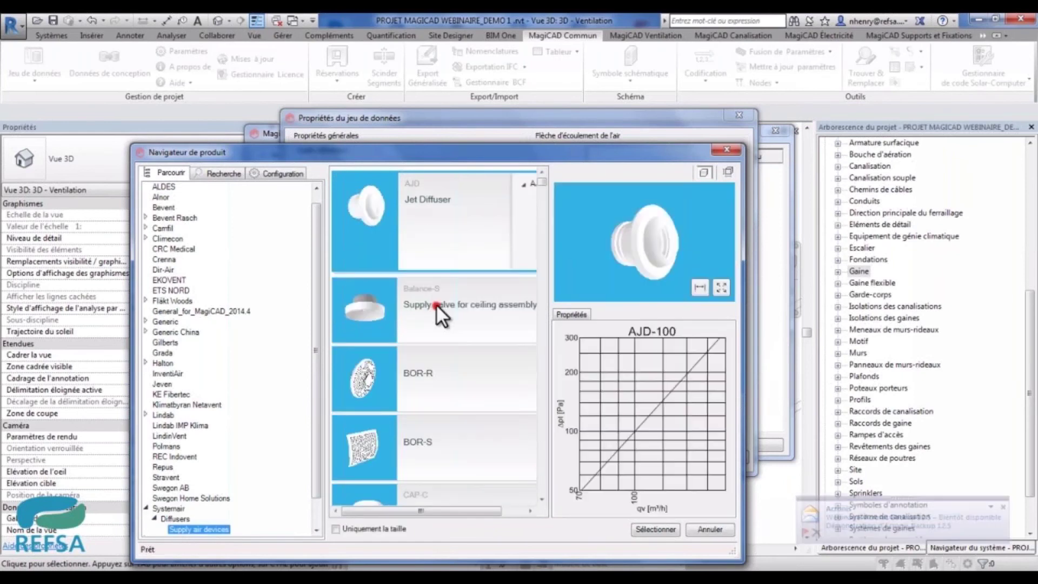
left_click(436, 304)
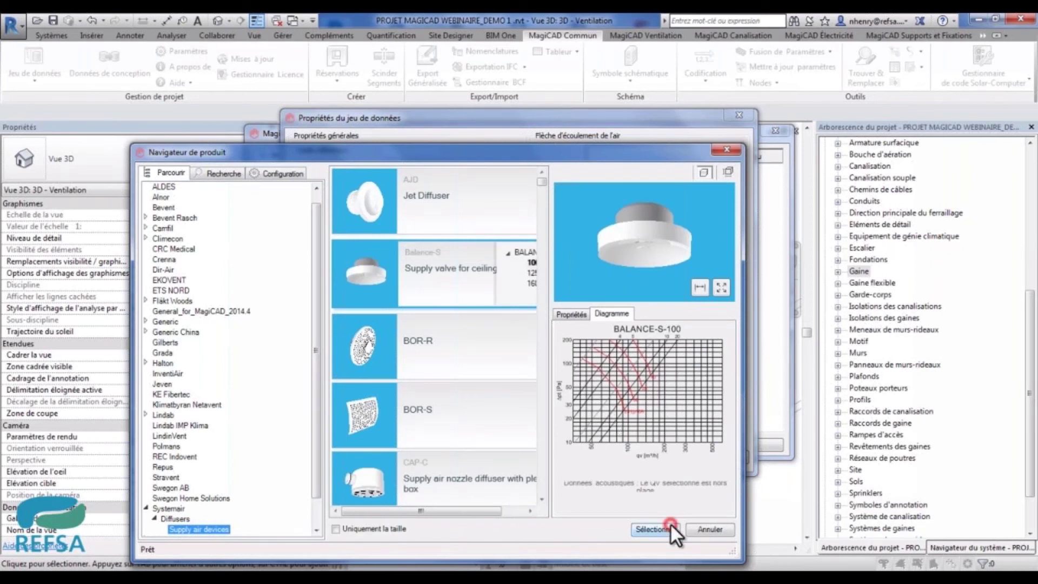
left_click(670, 524)
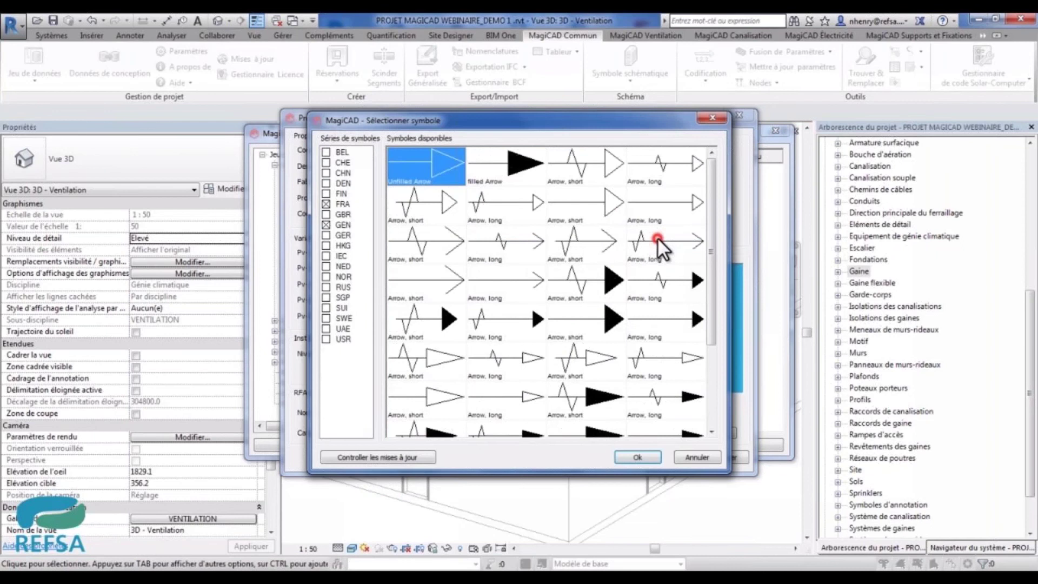
Step: Assign the short, unfilled zigzag arrow as the supply valve's airflow symbol and save the device
left_click(441, 202)
double_click(441, 201)
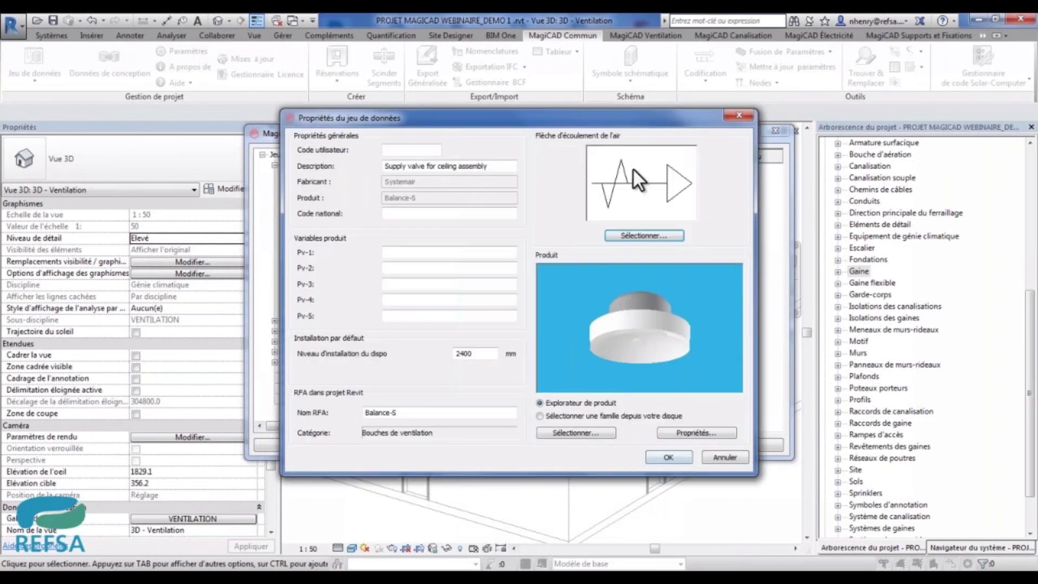
left_click(684, 458)
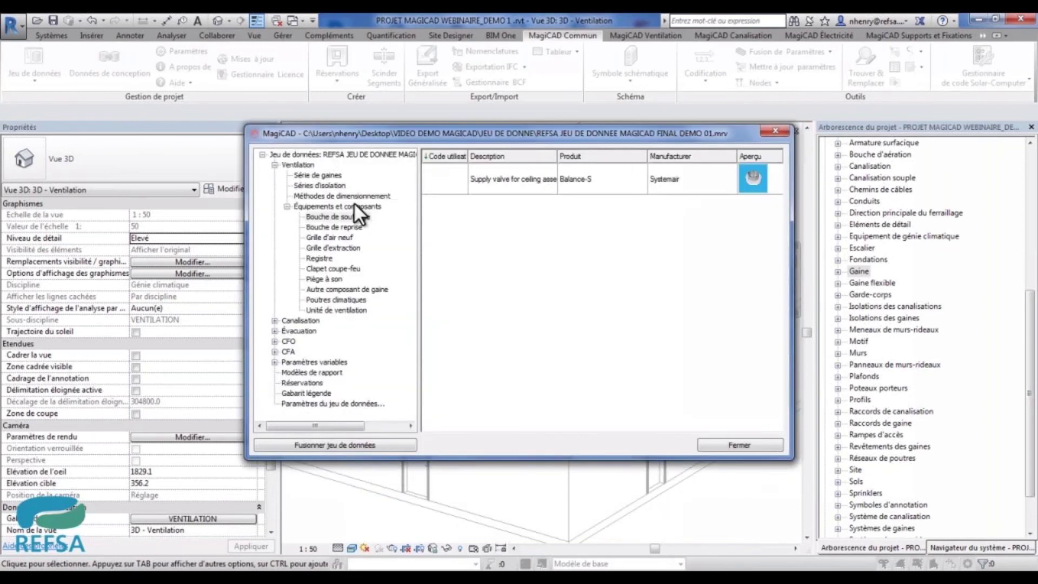
Step: Review the dataset's return air devices, outdoor air grilles, dampers, fire dampers and silencers, and close the dataset
left_click(334, 228)
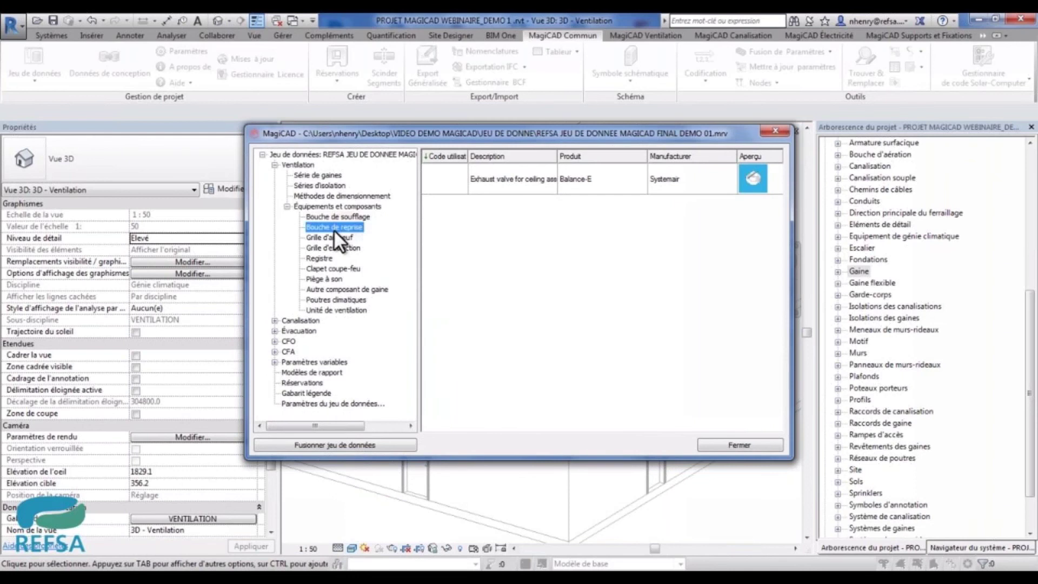
left_click(336, 238)
left_click(325, 258)
left_click(335, 269)
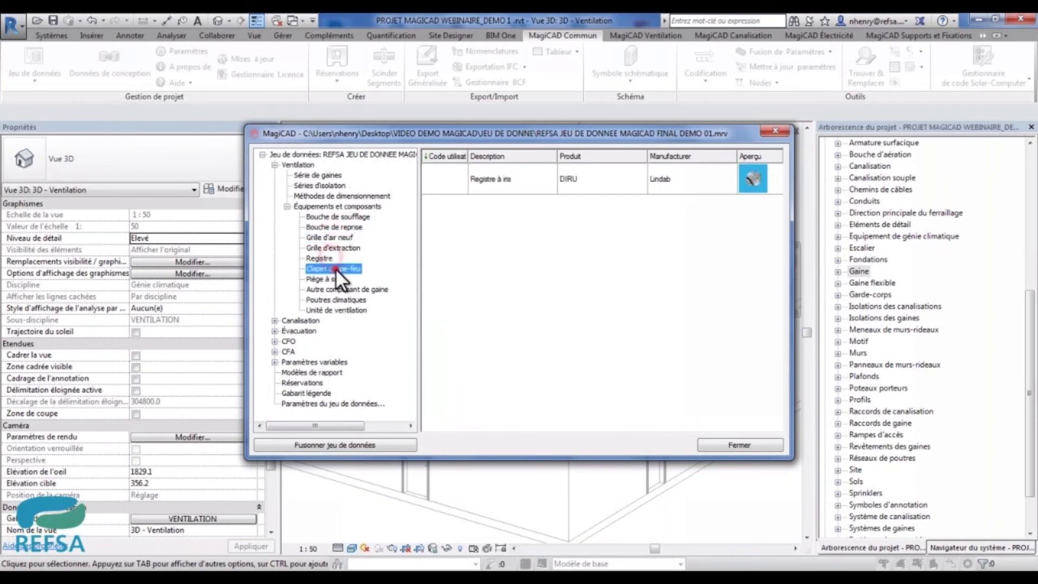
key("Down")
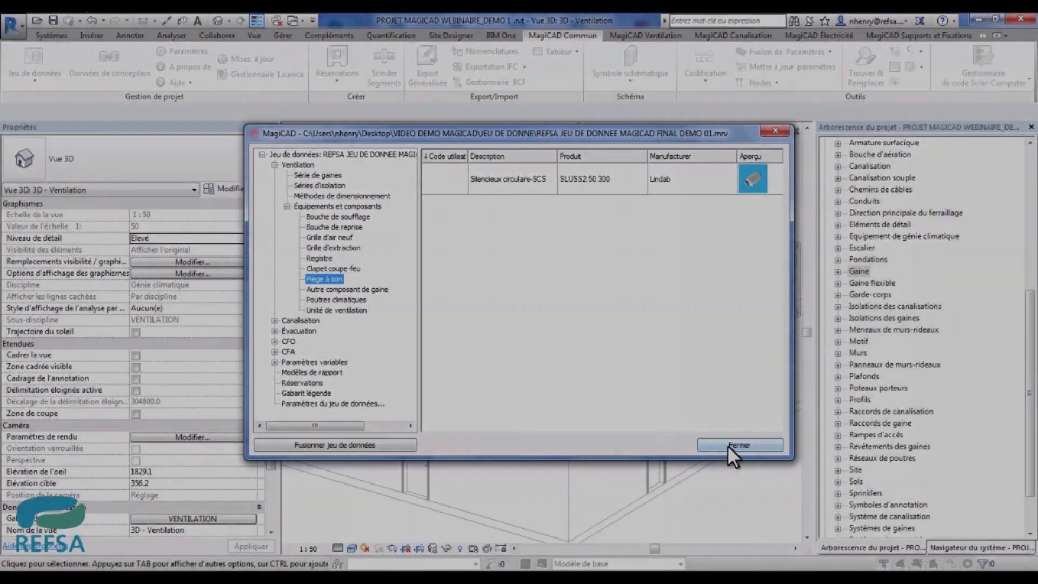
left_click(728, 444)
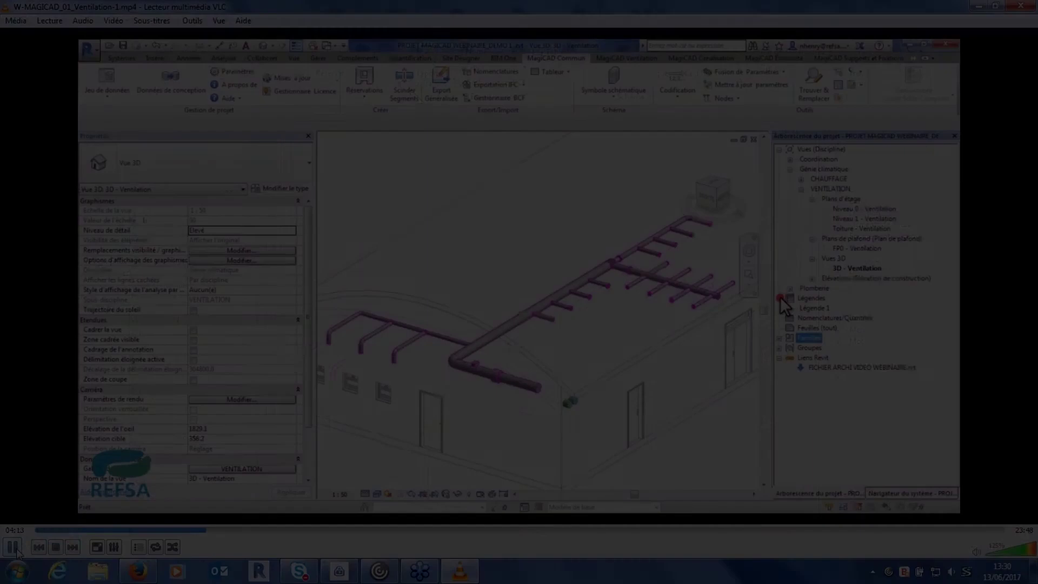
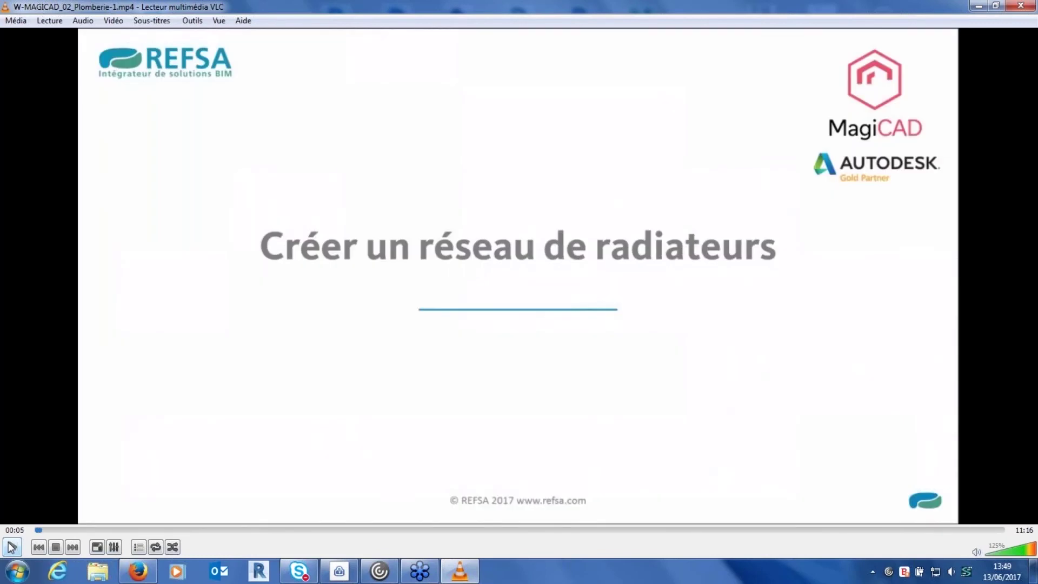
Step: Play W-MAGICAD_02_Plomberie-1.mp4 in VLC, pausing and resuming it around the floor heating and pressure loss passages
left_click(10, 546)
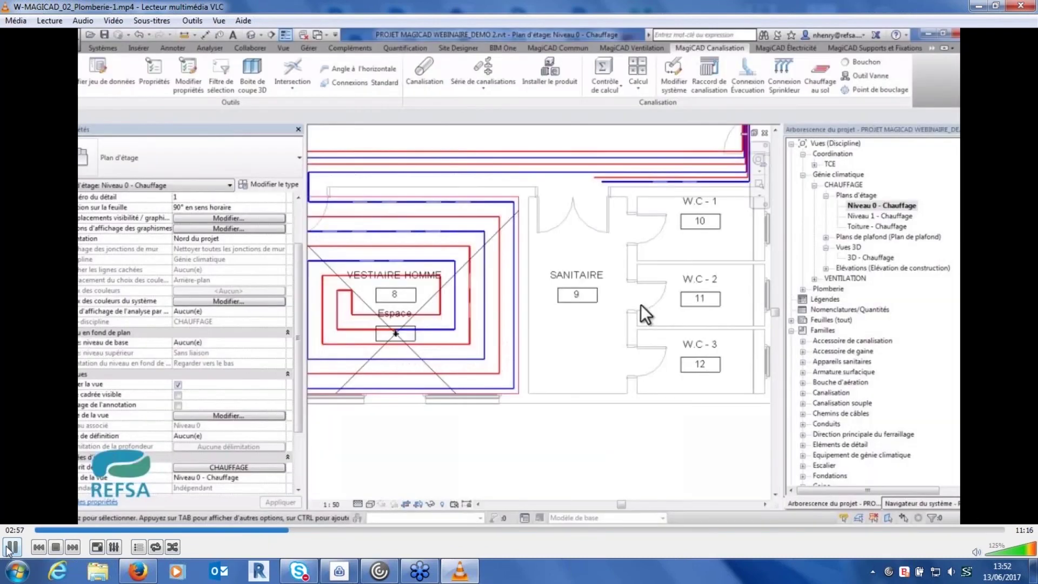
left_click(12, 547)
left_click(10, 548)
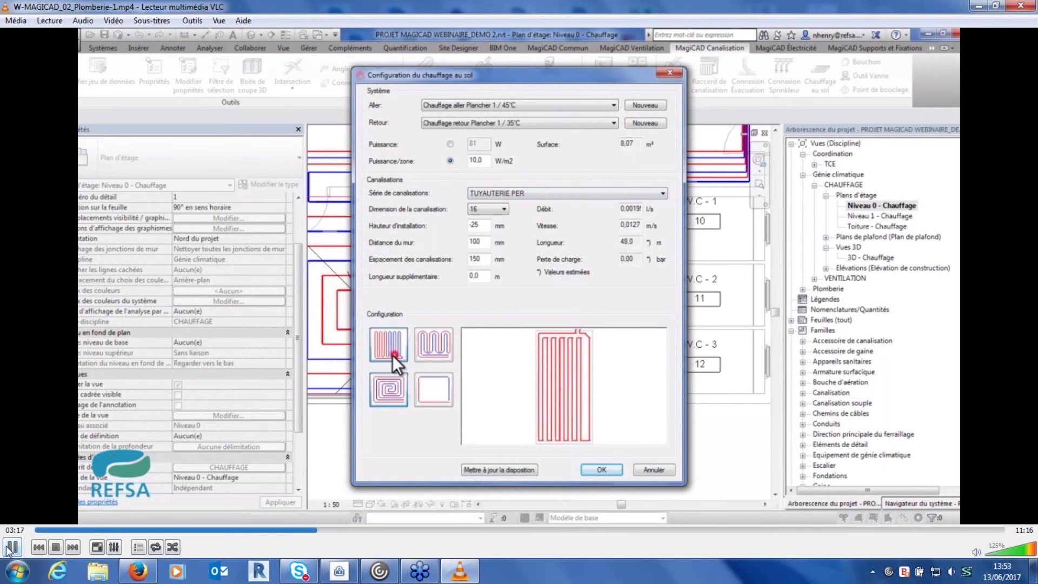
left_click(503, 190)
left_click(499, 216)
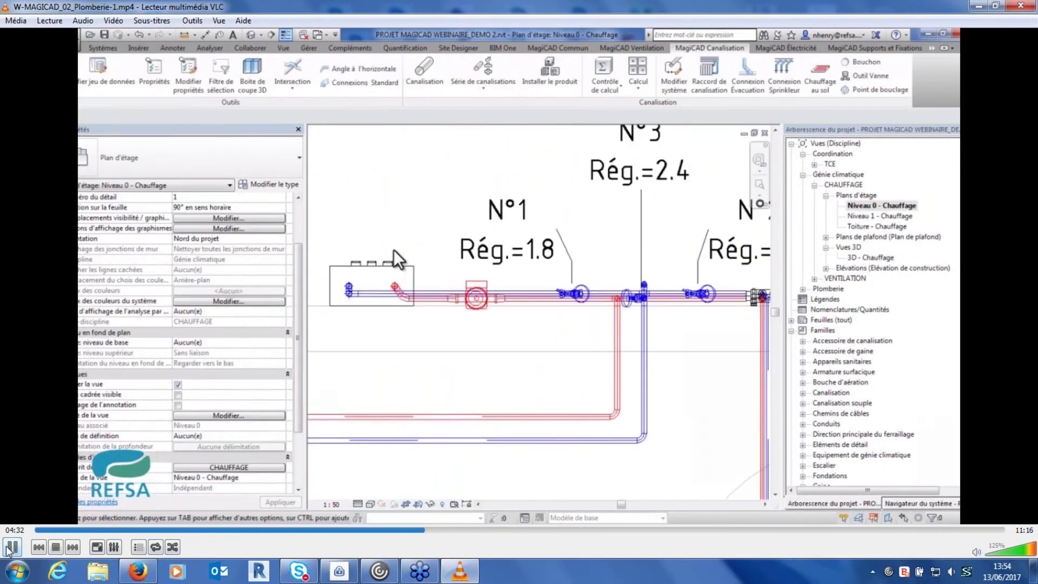
left_click(11, 547)
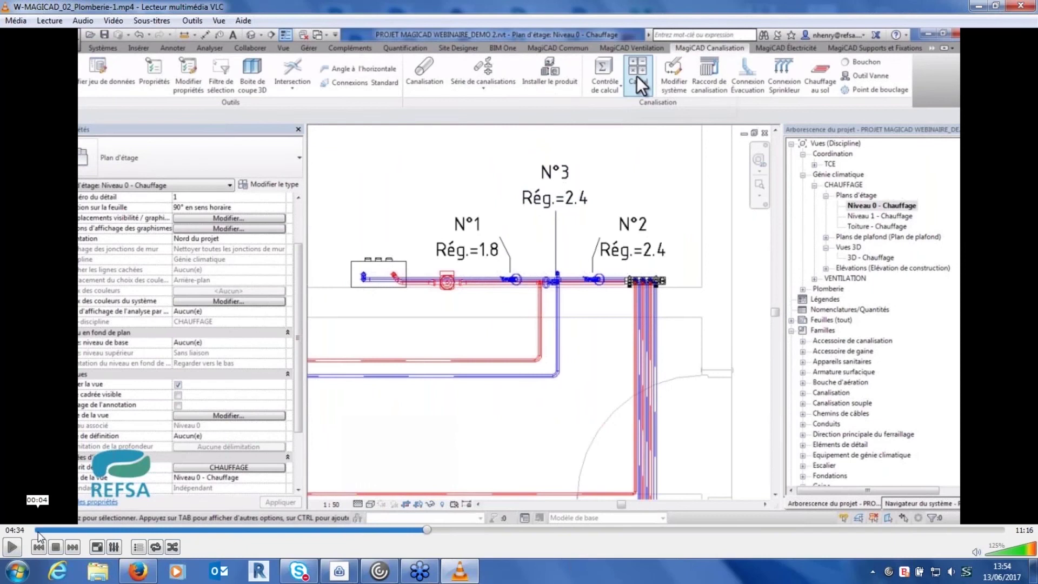
left_click(13, 547)
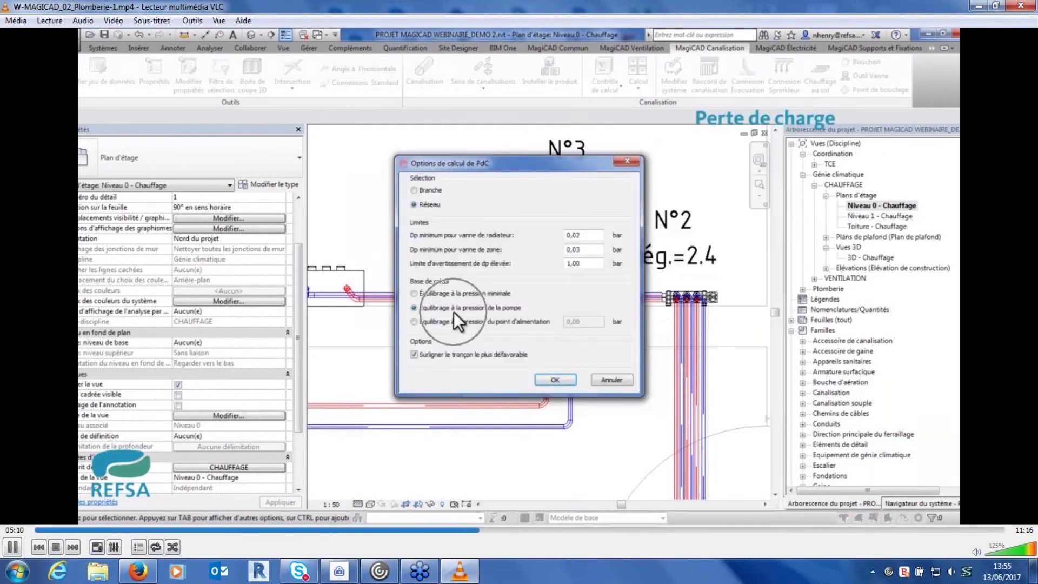
left_click(14, 548)
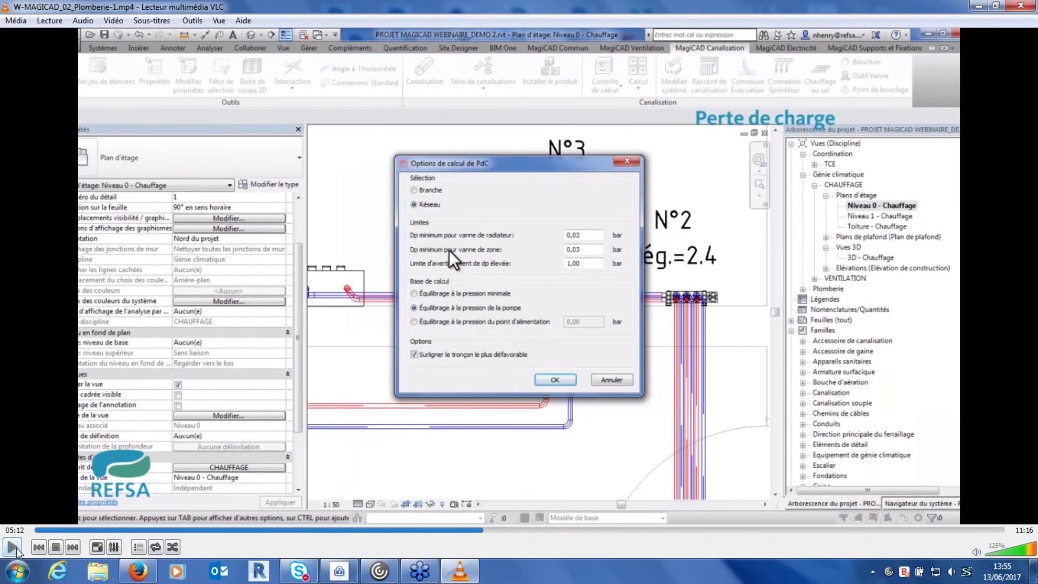
left_click(14, 548)
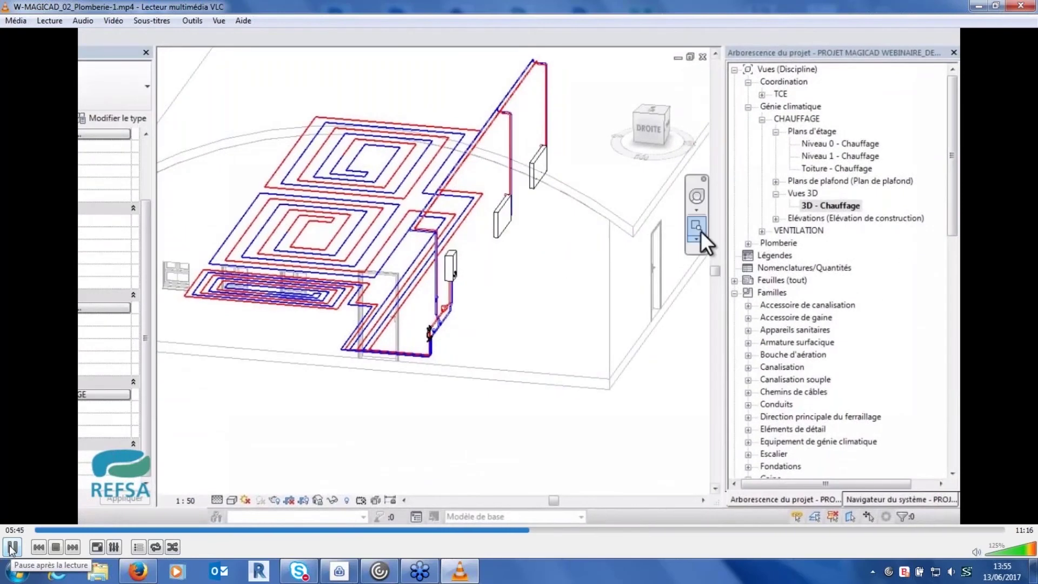
Step: Pause and resume the plumbing video at the 3D heating network view and around the hot and cold water sizing report
left_click(11, 548)
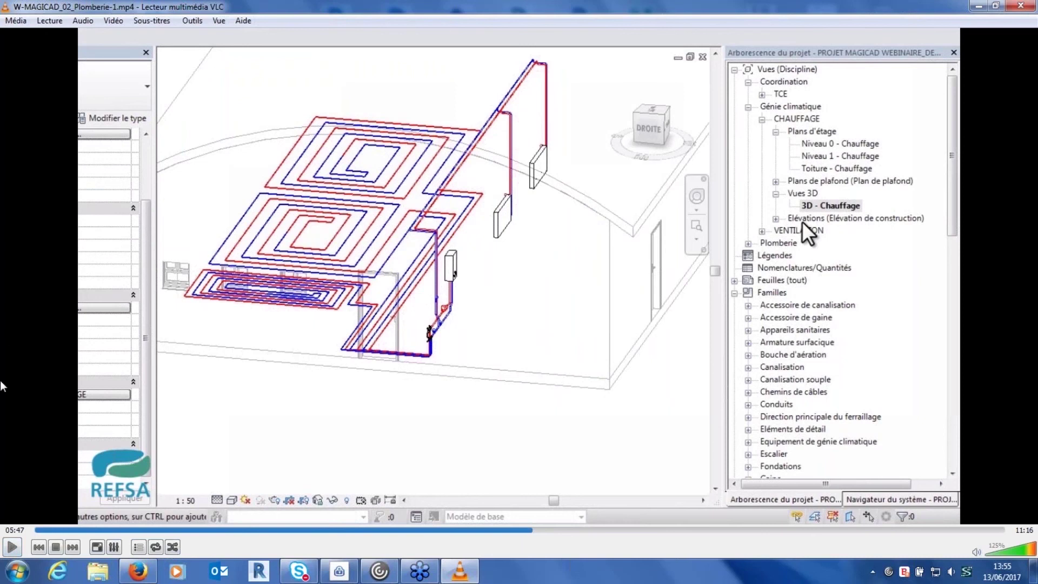
left_click(5, 550)
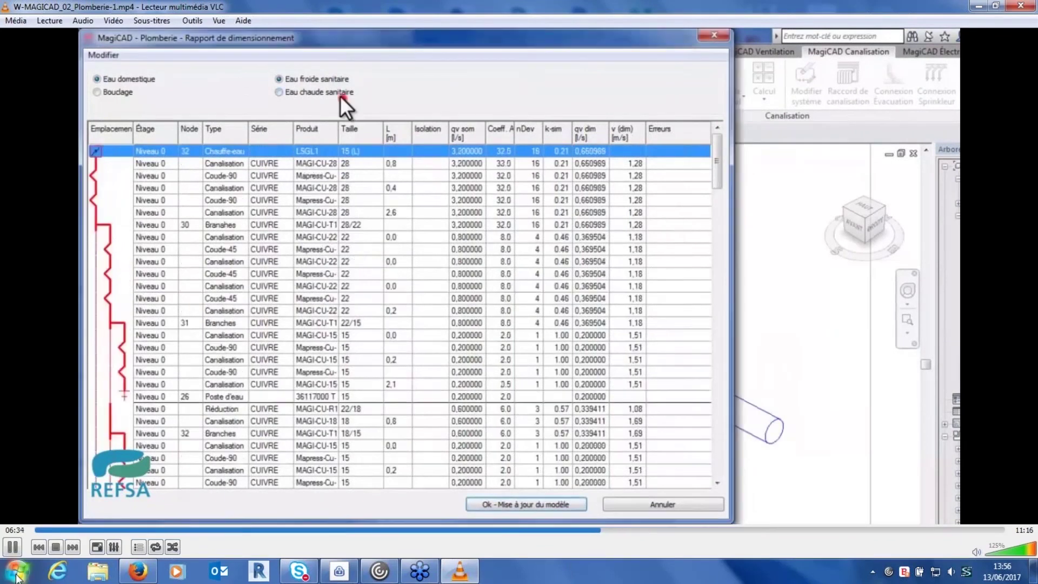
left_click(13, 547)
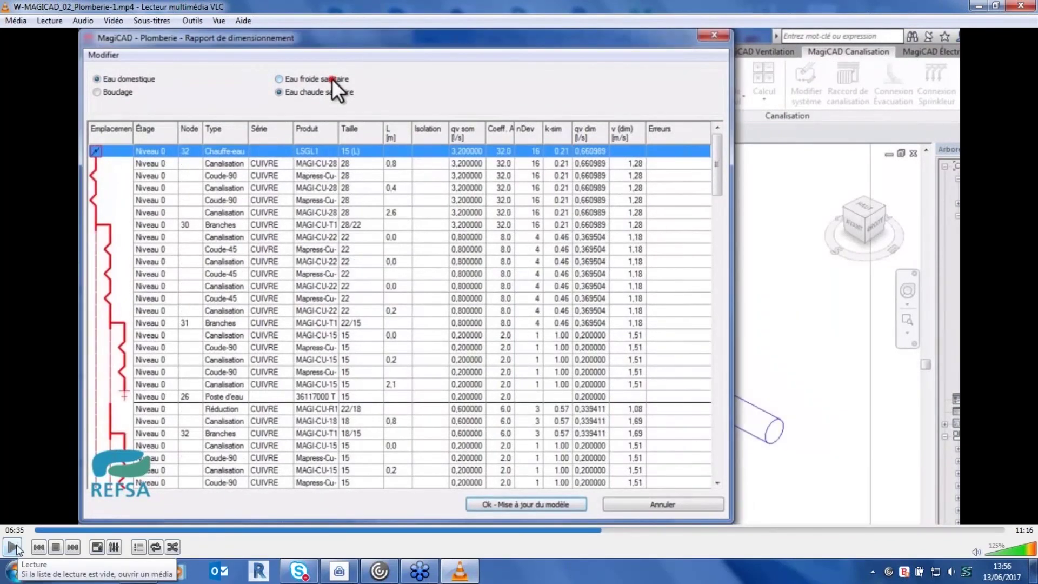
left_click(13, 547)
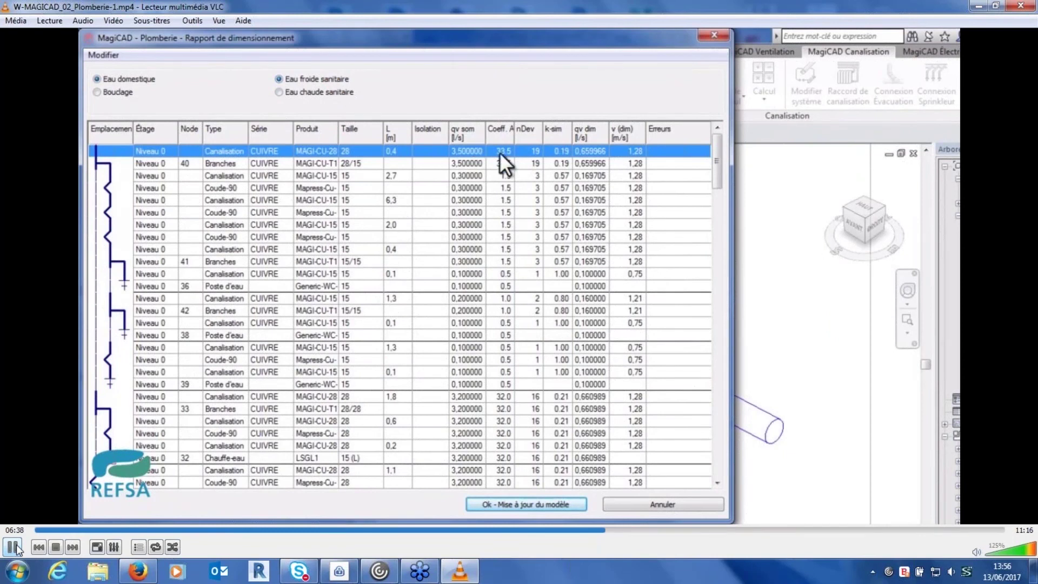
left_click(16, 549)
left_click(16, 549)
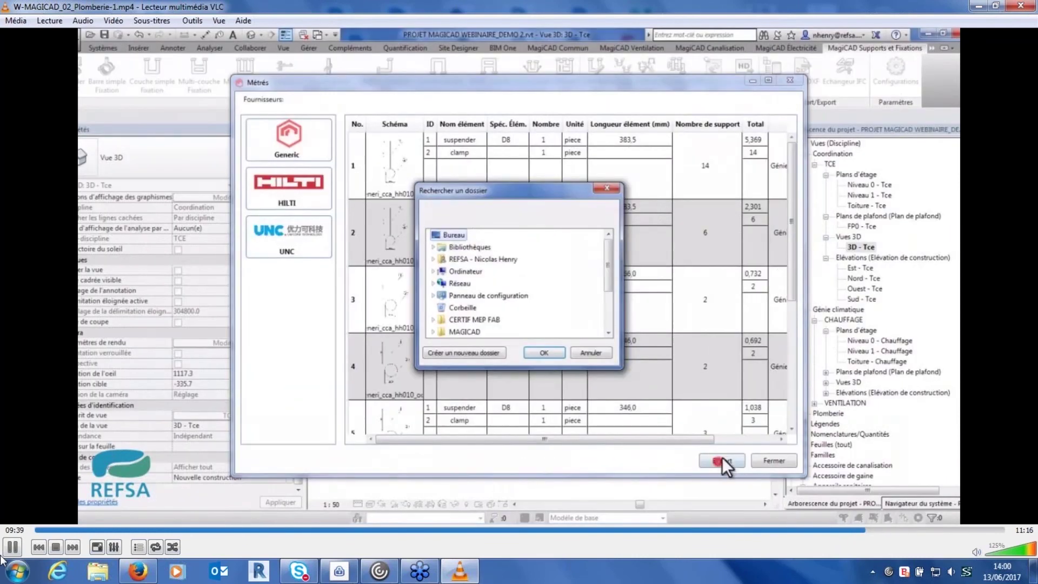
Step: Return to the slideshow and advance from the Démonstration slide to the MagiCAD pour Revit slide
left_click(445, 234)
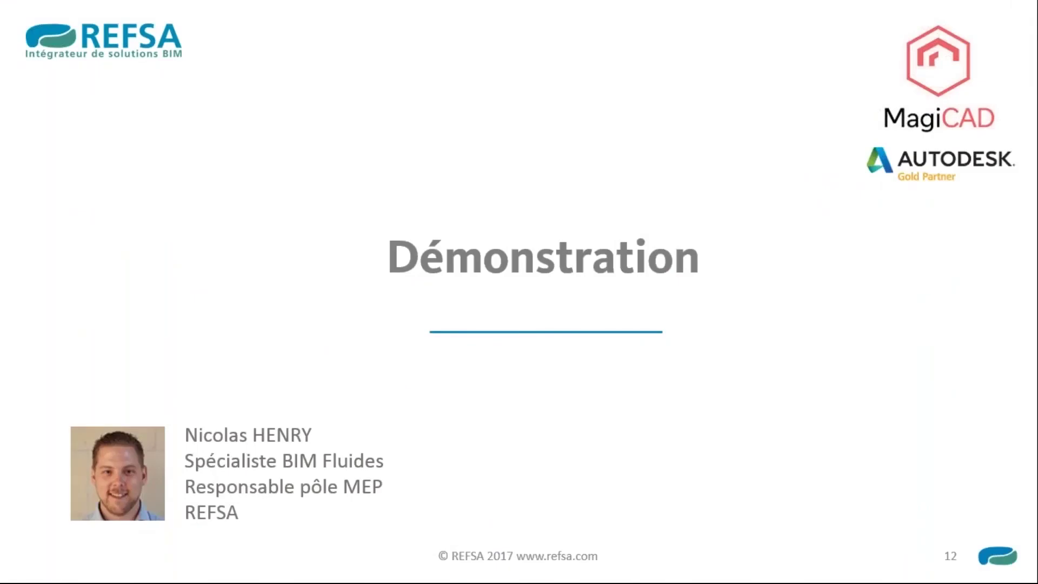
key("Right")
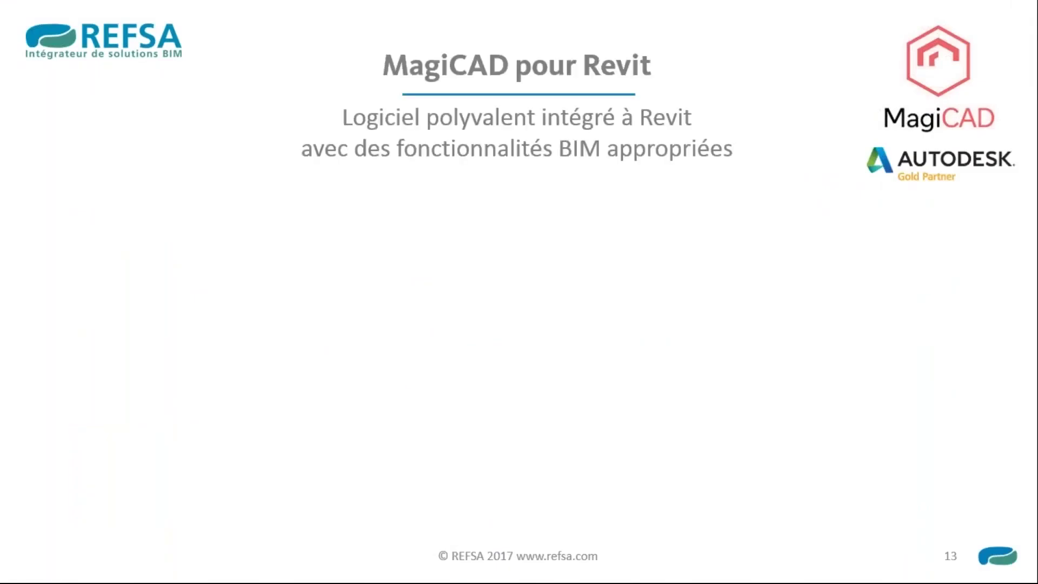